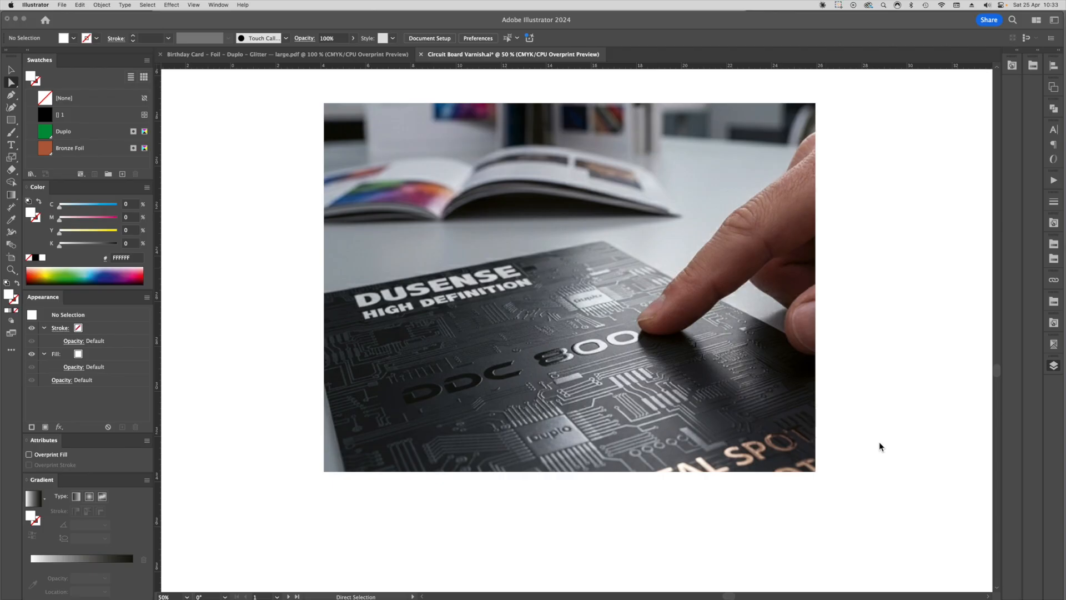
# Show the document's layers alongside the two circuit board artboards
pyautogui.scroll(5, 860, 304)
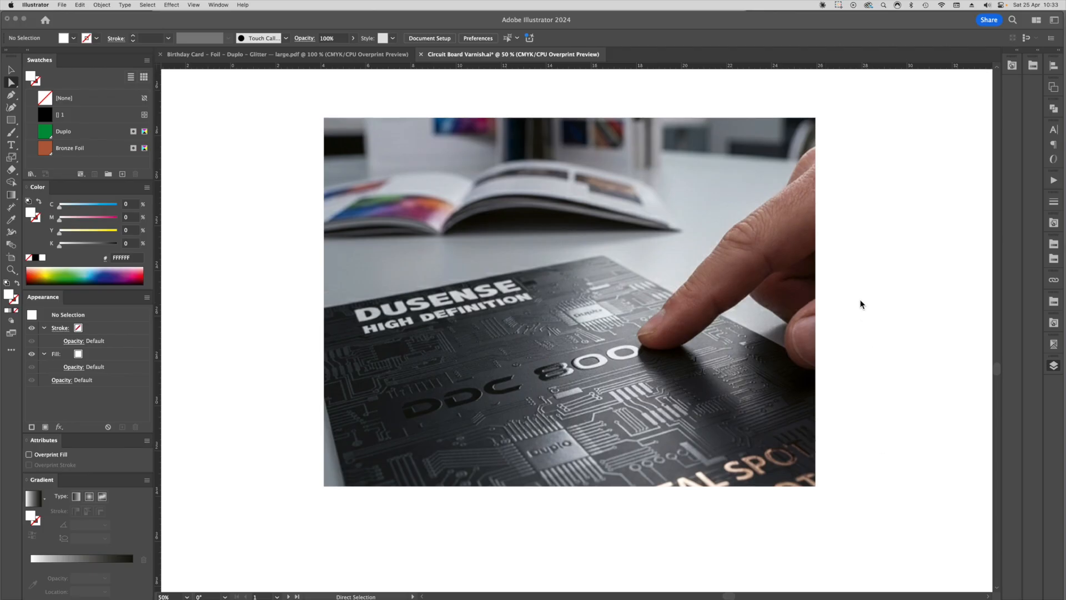
pyautogui.scroll(1, 860, 304)
pyautogui.scroll(3, 861, 303)
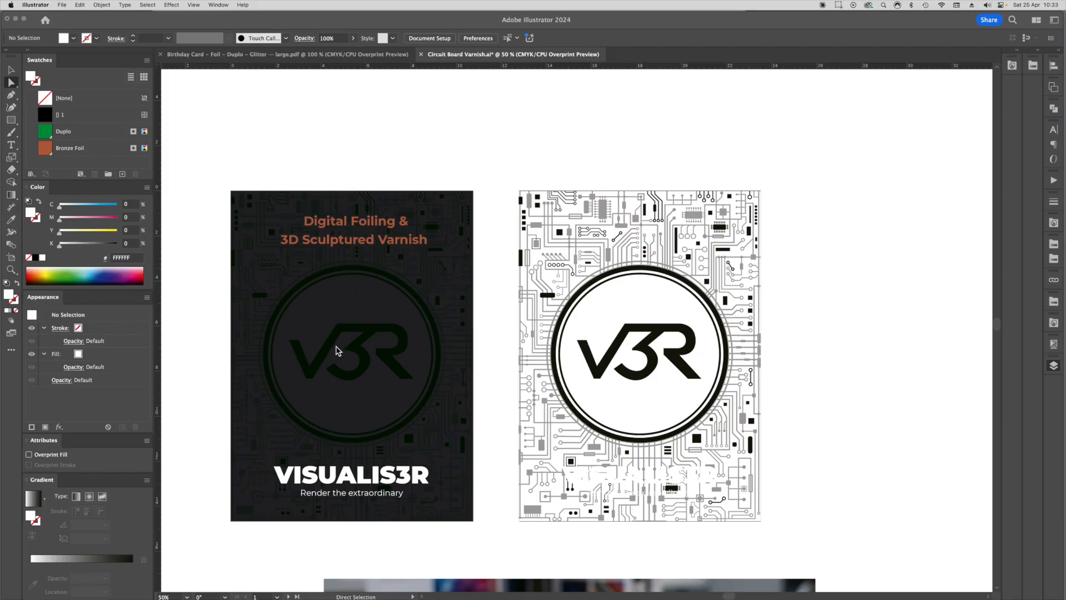
pyautogui.press('F7')
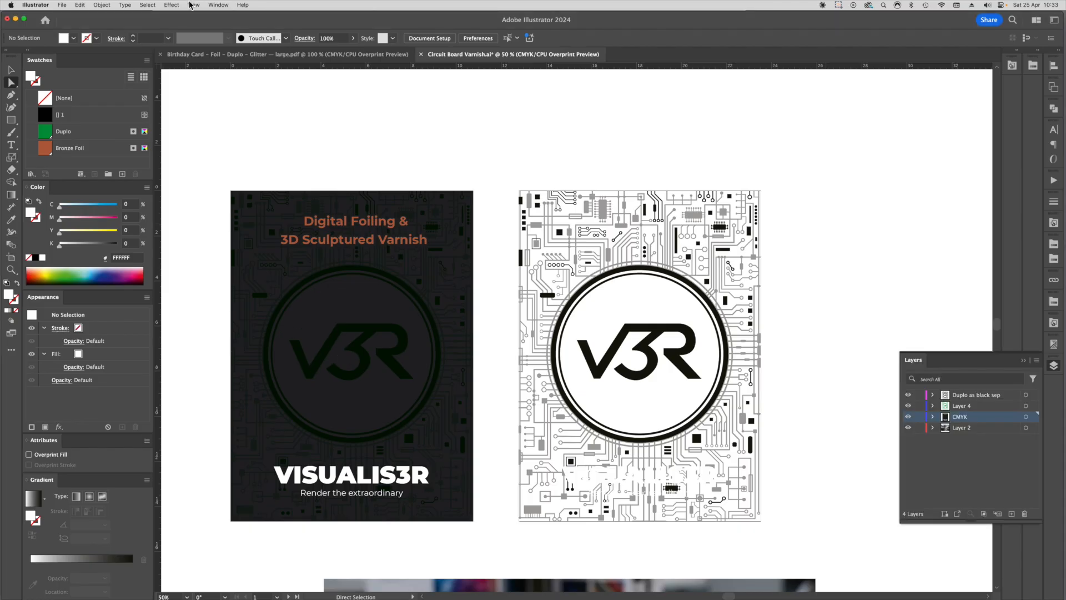
# Examine the green Duplo spot artwork and the V3R logo's overprint fill with Overprint Preview off, and turn the preview back on
pyautogui.press('super+alt+shift+y')
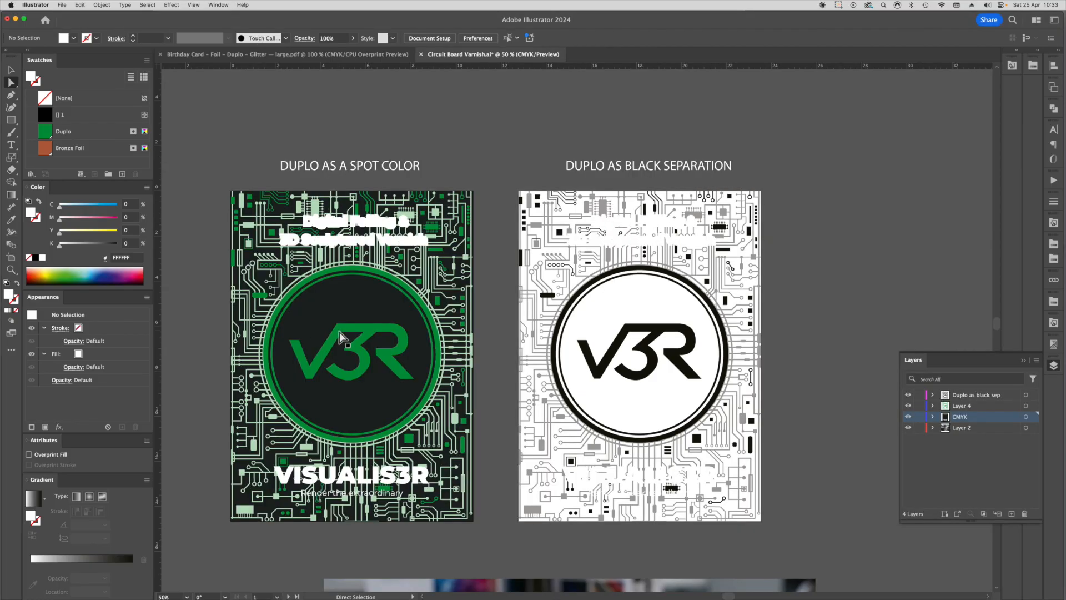
pyautogui.click(309, 377)
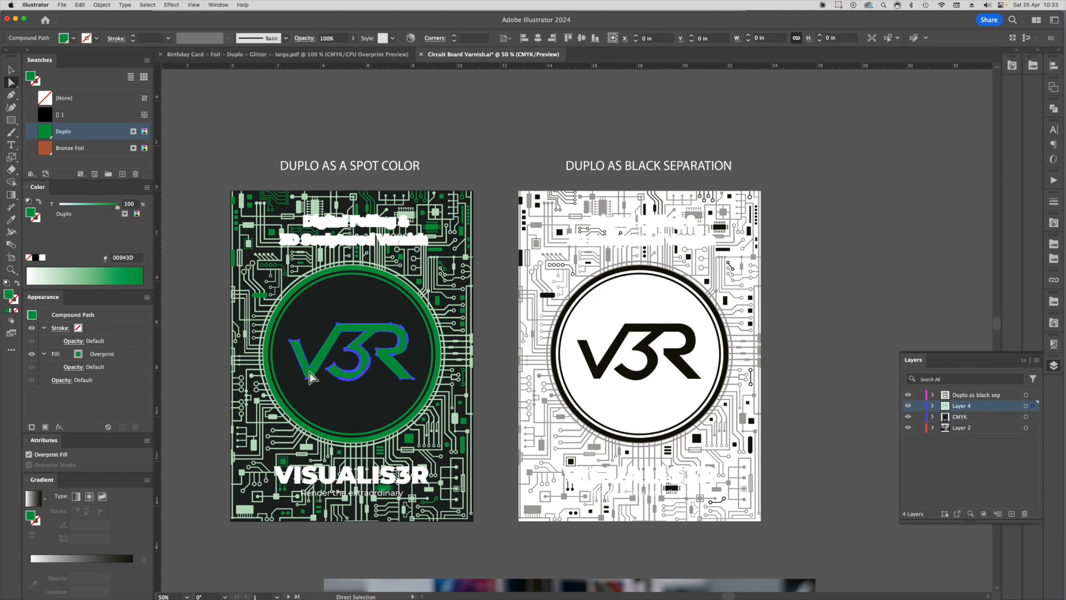
pyautogui.click(196, 408)
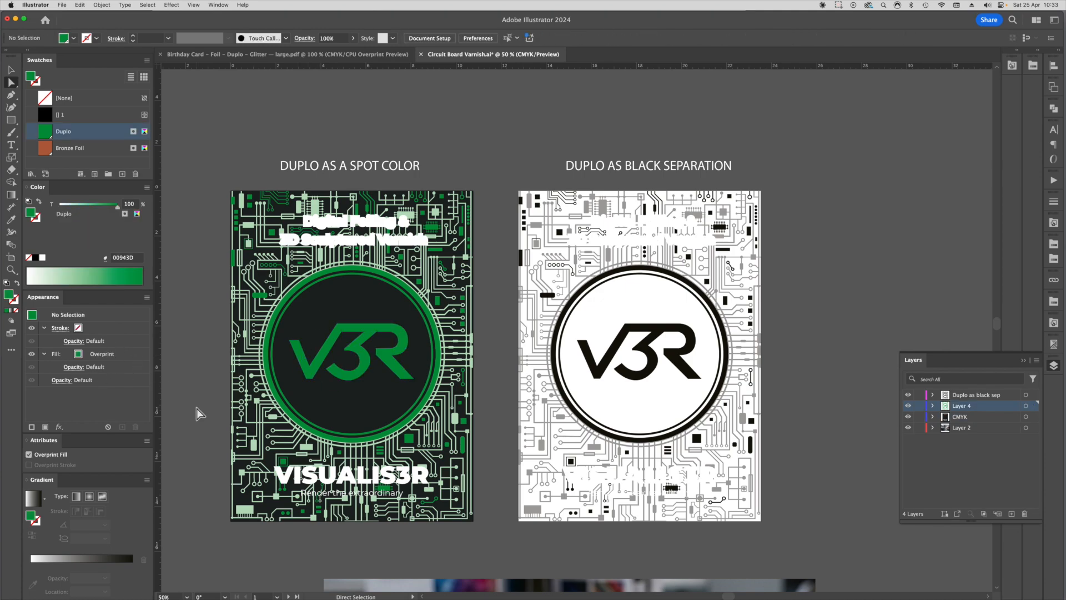
pyautogui.press('super+alt+shift+y')
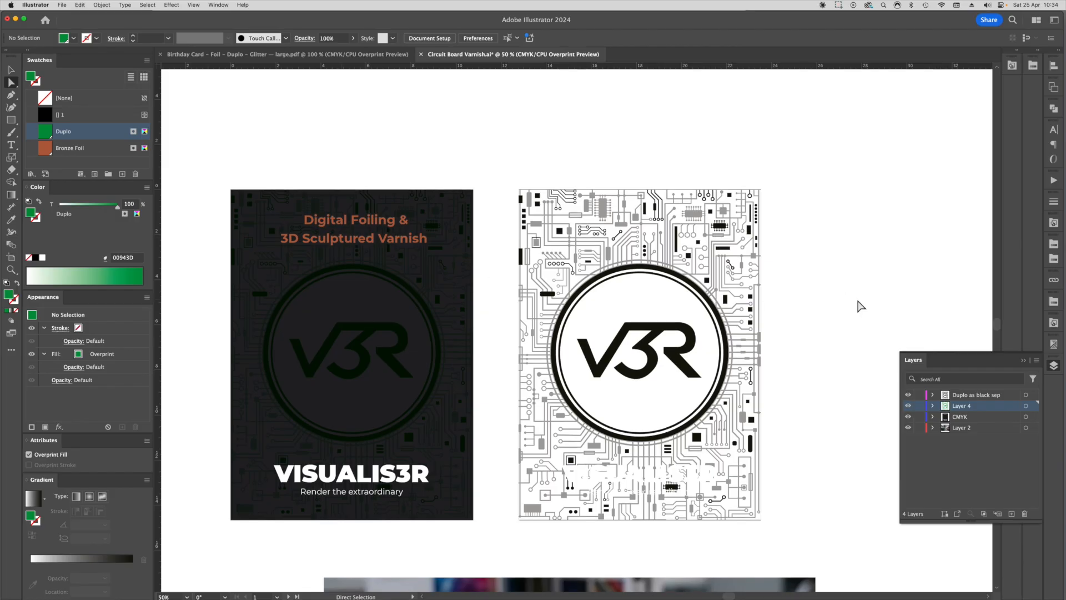
pyautogui.scroll(-2, 859, 305)
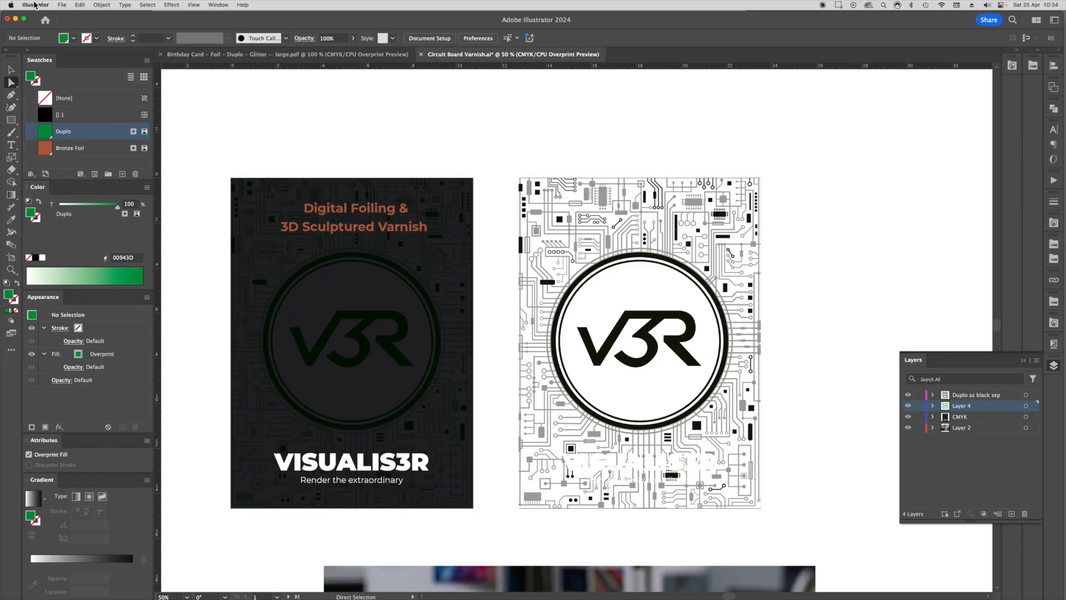
# Begin saving a copy in Adobe PDF format and create a destination folder named Testing
pyautogui.click(62, 5)
pyautogui.click(83, 104)
pyautogui.click(593, 288)
pyautogui.click(569, 315)
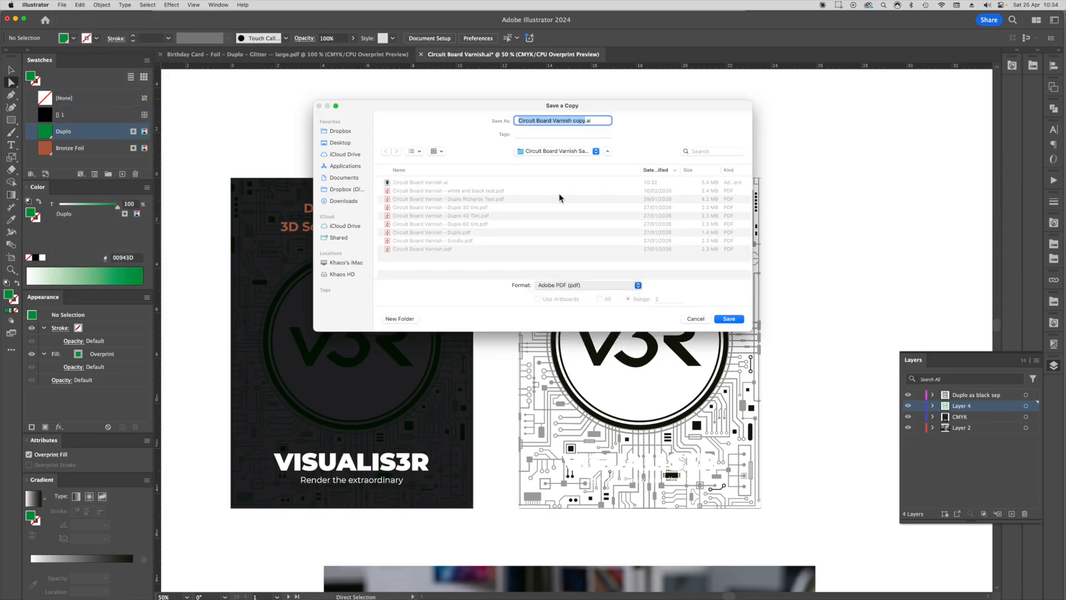
pyautogui.click(404, 318)
pyautogui.write('Testing')
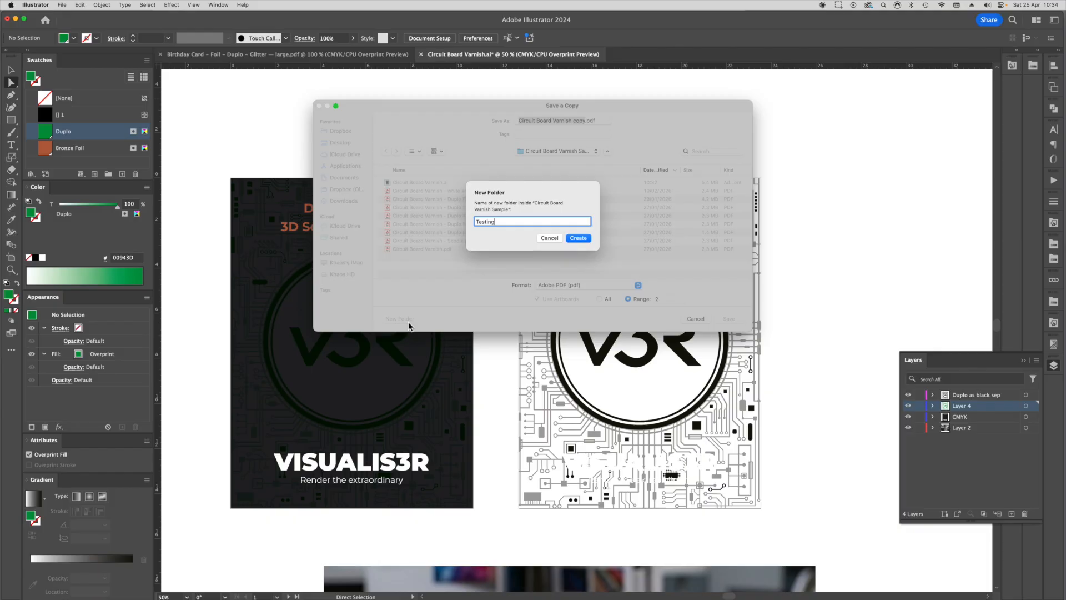
pyautogui.click(587, 240)
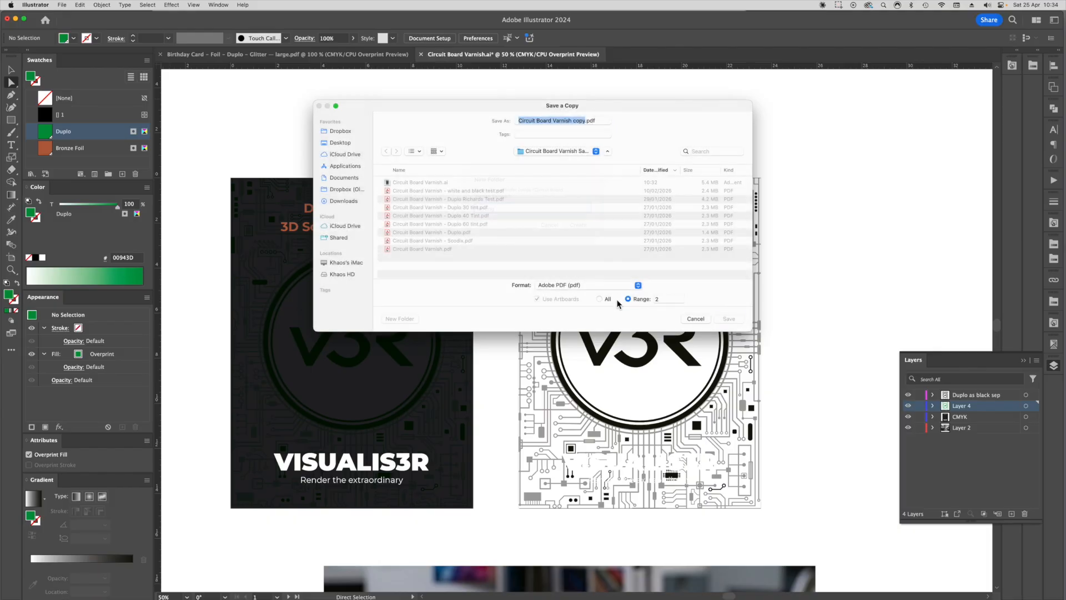
# Save only artboard 1 as "Circuit Board - All Inpdf.pdf" using the PDF/X-4:2008 preset
pyautogui.doubleClick(664, 299)
pyautogui.write('1')
pyautogui.press('Tab')
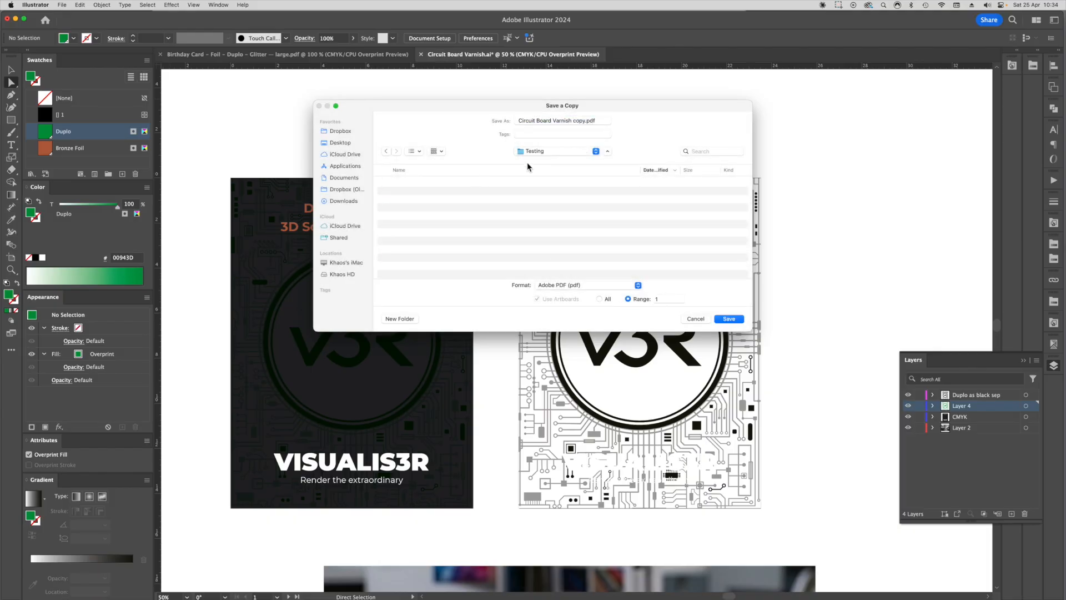
pyautogui.click(566, 120)
pyautogui.moveTo(554, 120); pyautogui.dragTo(586, 123)
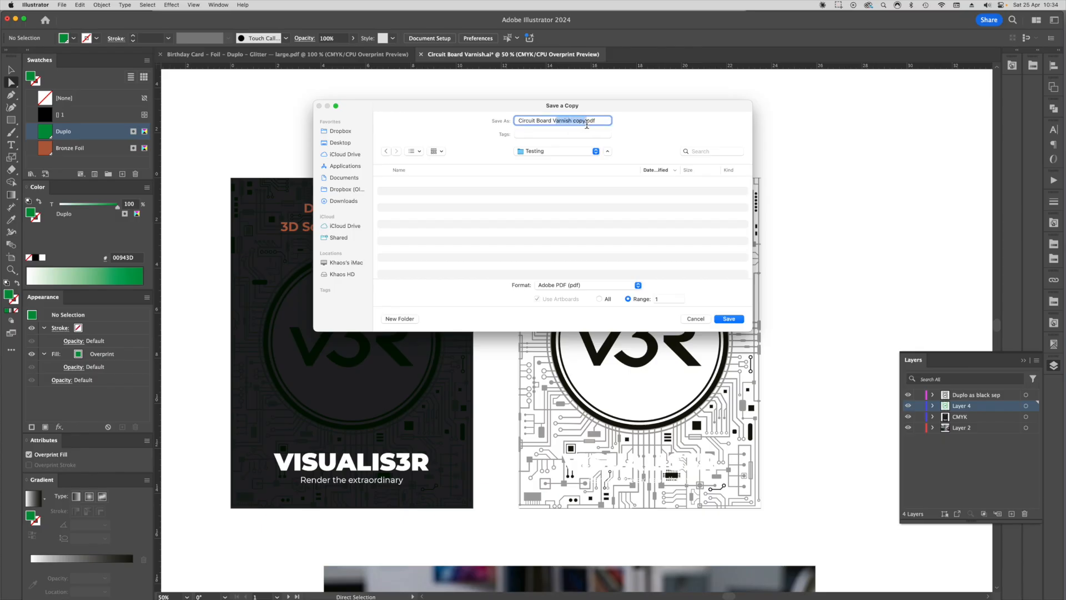
pyautogui.press('BackSpace')
pyautogui.press('BackSpace')
pyautogui.write('- All U')
pyautogui.press('BackSpace')
pyautogui.write('In')
pyautogui.click(732, 320)
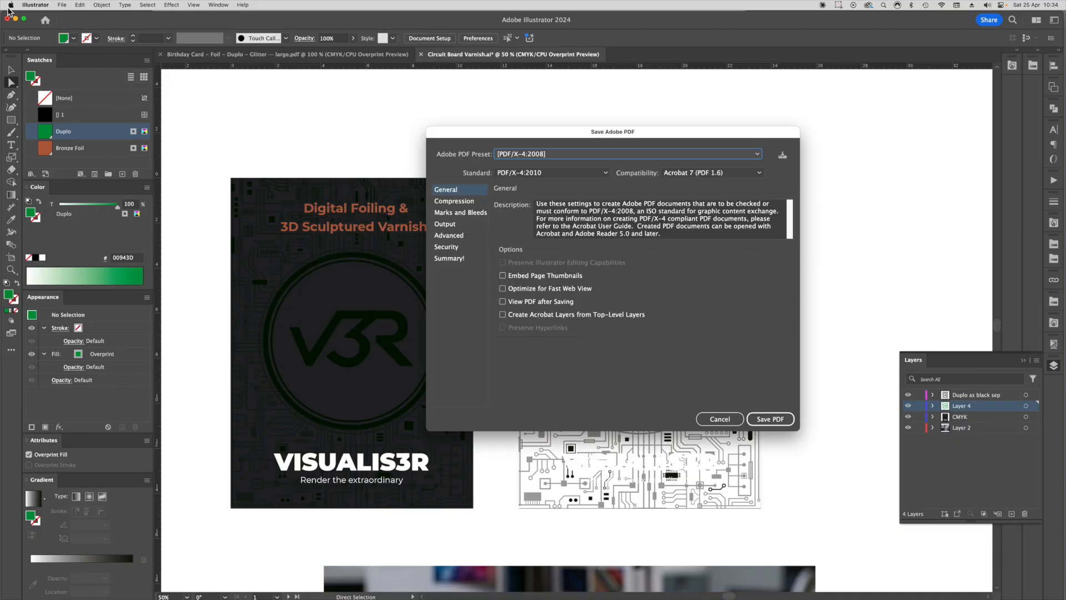
pyautogui.click(775, 420)
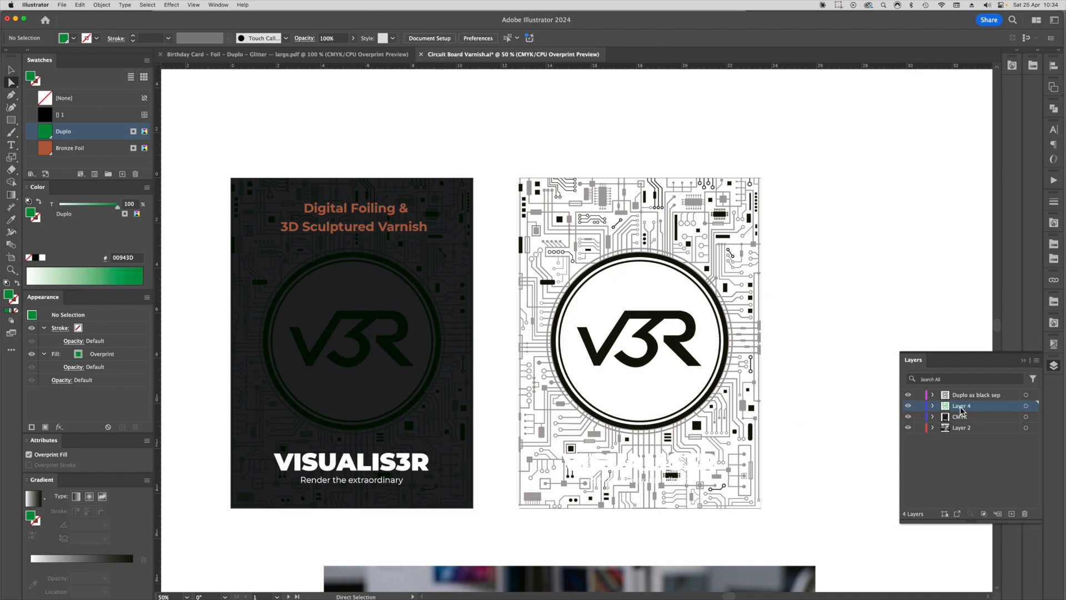
# Delete Layer 4 with the Duplo spot artwork and save artboard 1 as a PDF/X-4:2008 copy named "Circuit Board - CMYK" in Testing
pyautogui.click(1024, 513)
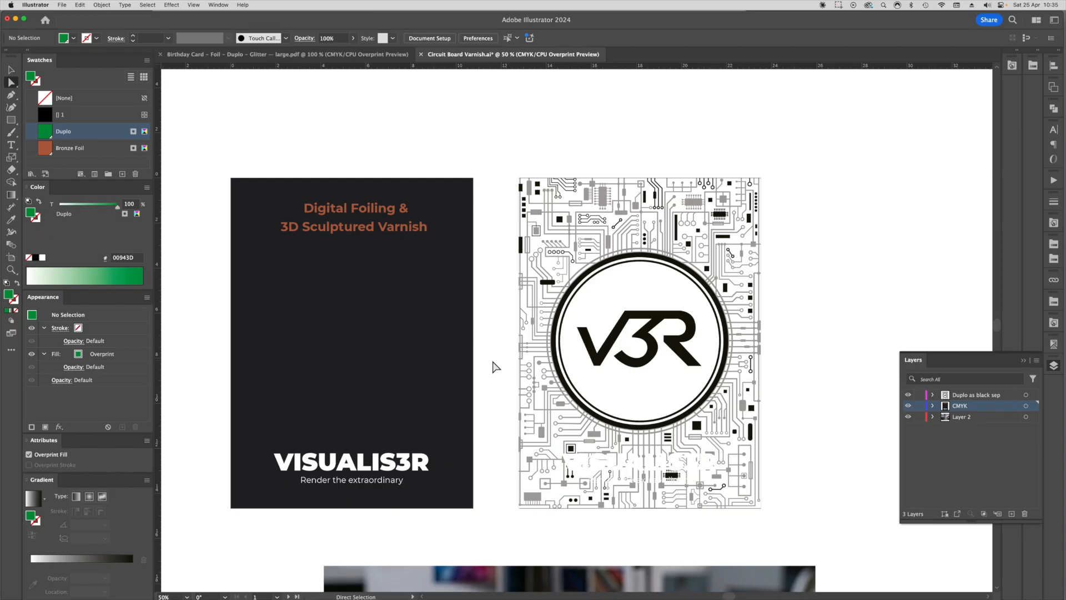
pyautogui.click(62, 5)
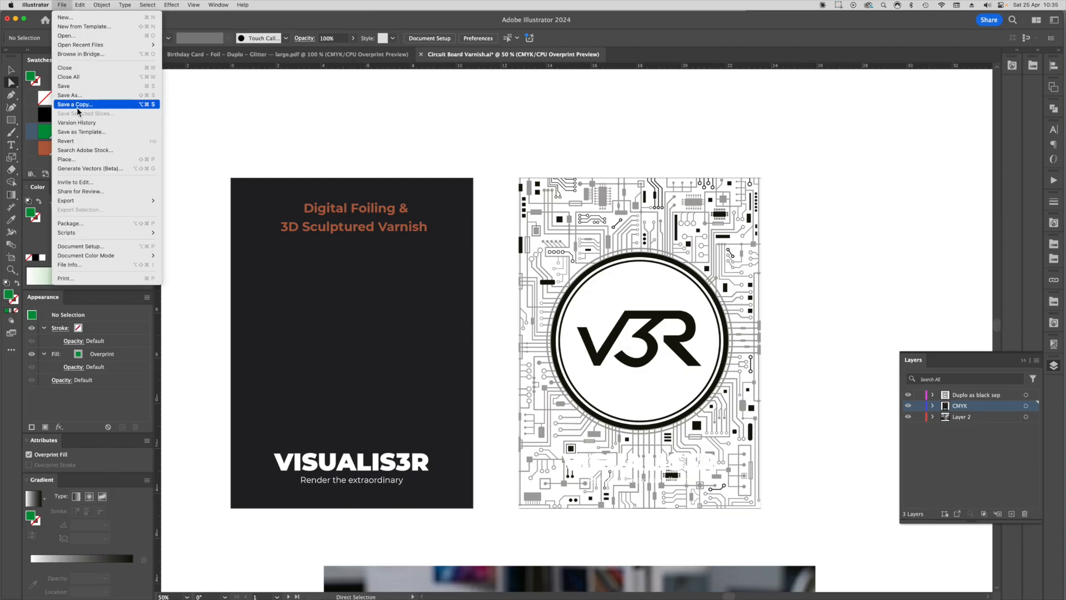
pyautogui.click(78, 106)
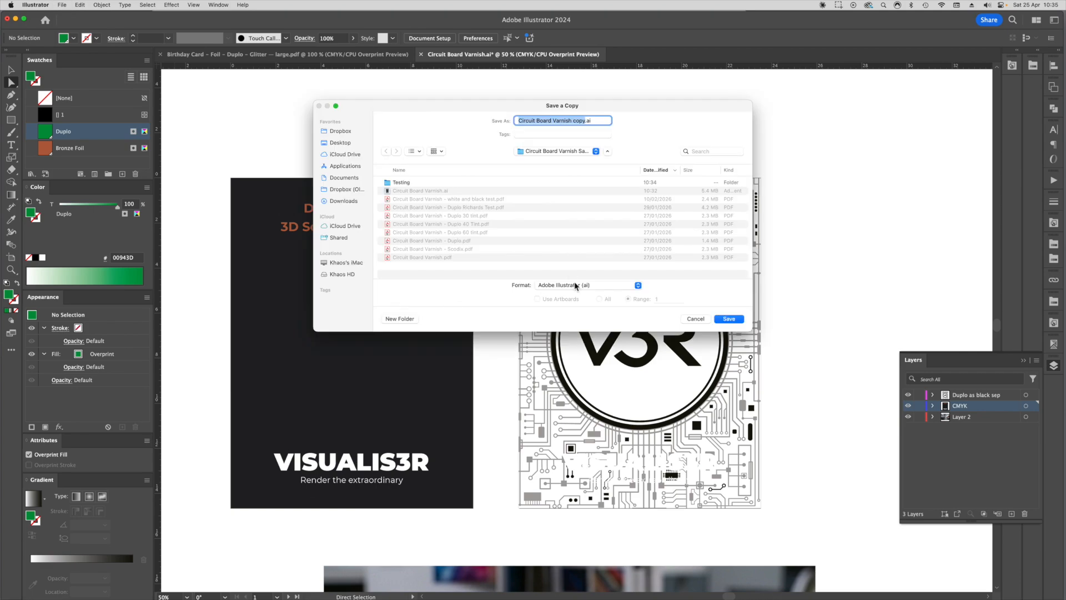
pyautogui.click(574, 285)
pyautogui.click(572, 314)
pyautogui.moveTo(553, 120); pyautogui.dragTo(583, 120)
pyautogui.write('-')
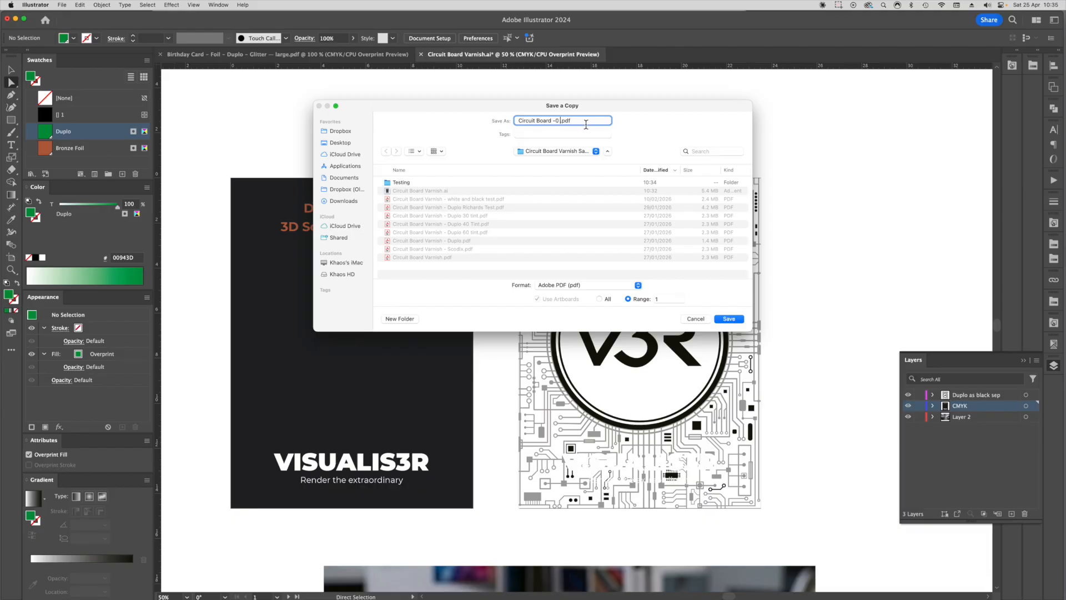
pyautogui.write(' CMYK')
pyautogui.click(727, 320)
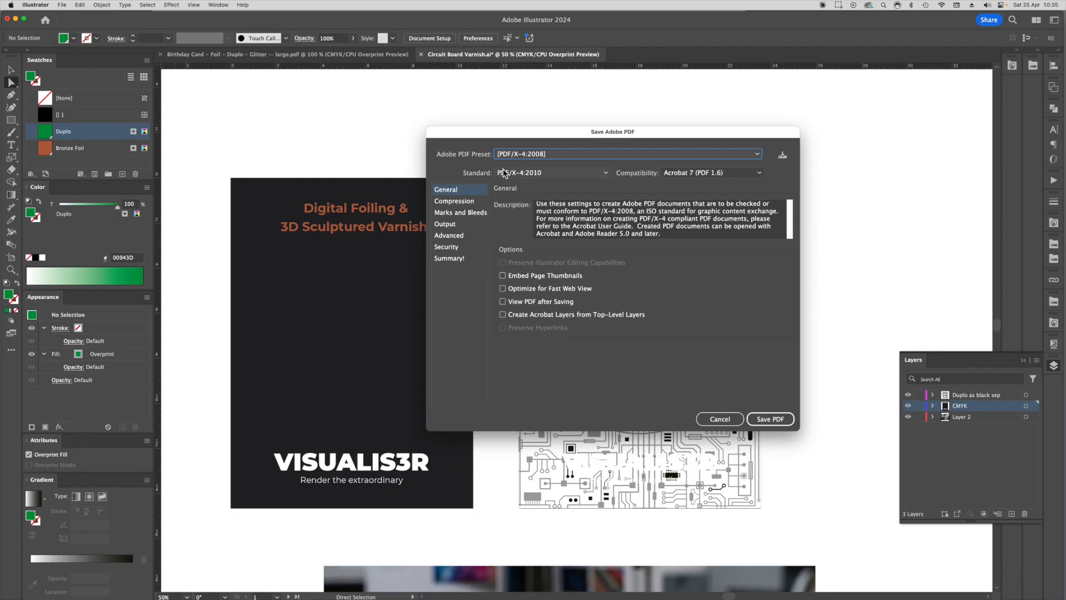
pyautogui.click(770, 419)
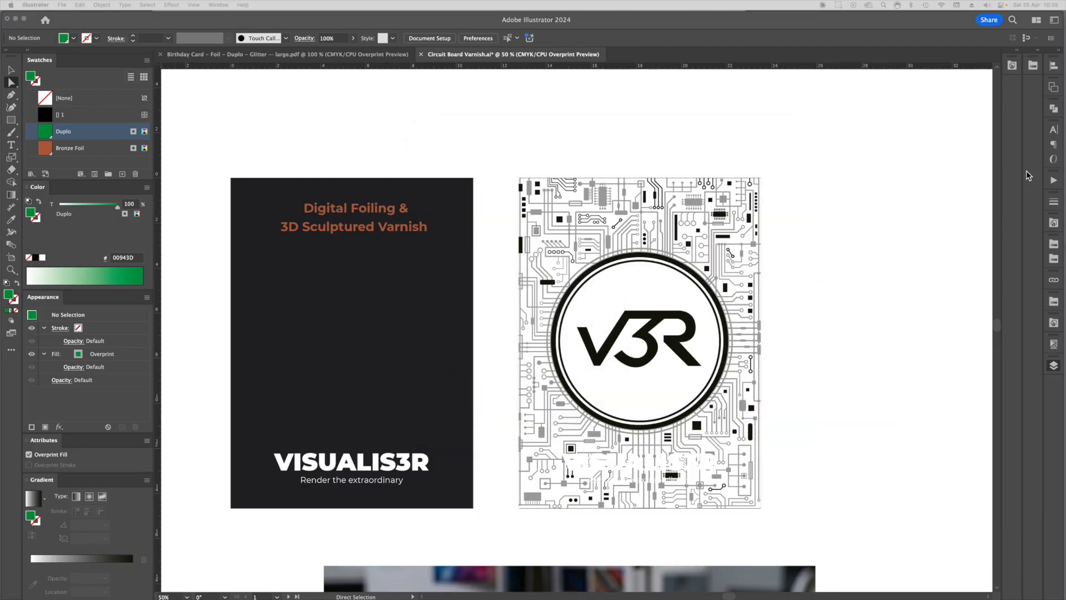
pyautogui.click(431, 131)
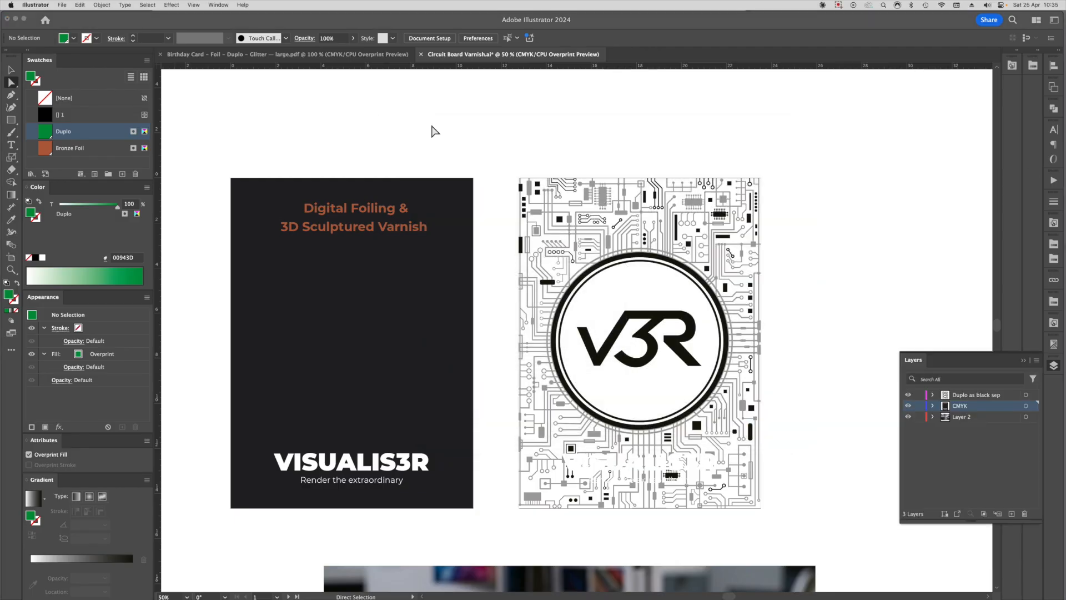
pyautogui.click(61, 3)
pyautogui.click(74, 97)
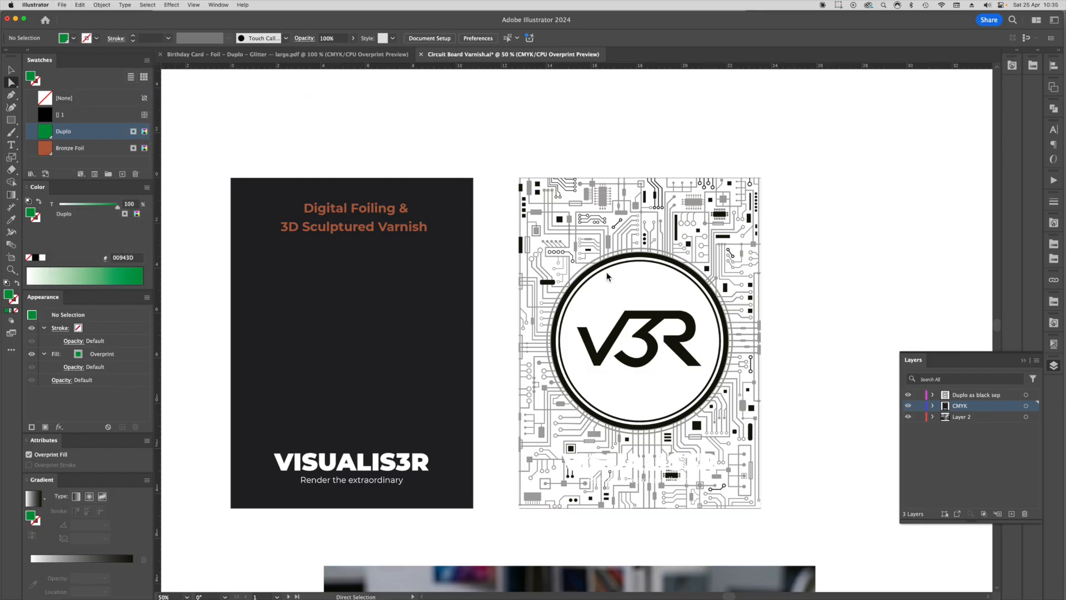
pyautogui.click(693, 317)
# Set up another Adobe PDF copy in the Testing folder with the artboard range set to 2
pyautogui.click(71, 5)
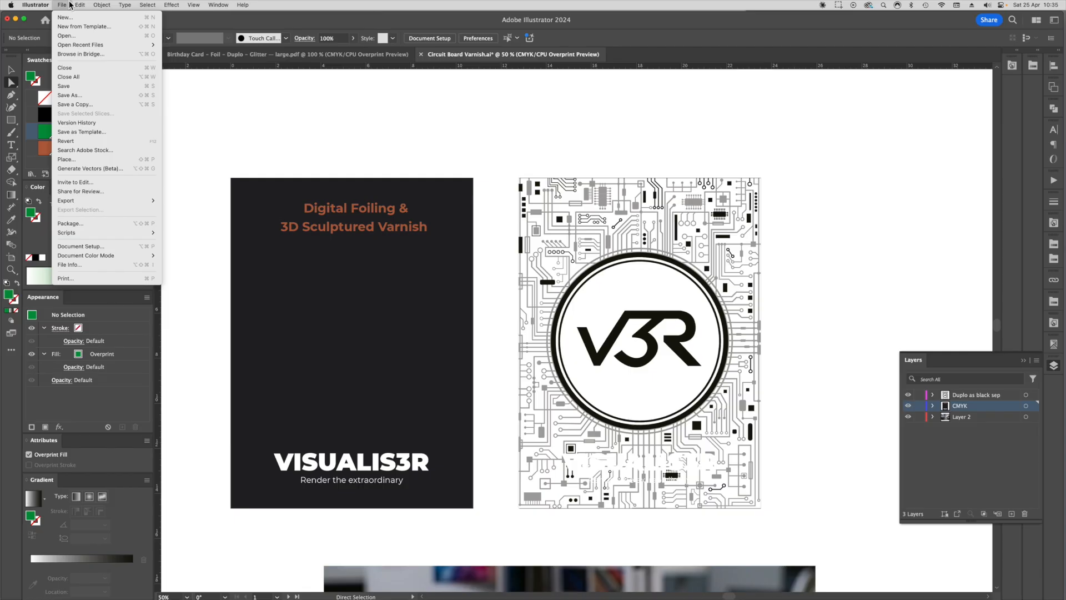
pyautogui.click(73, 104)
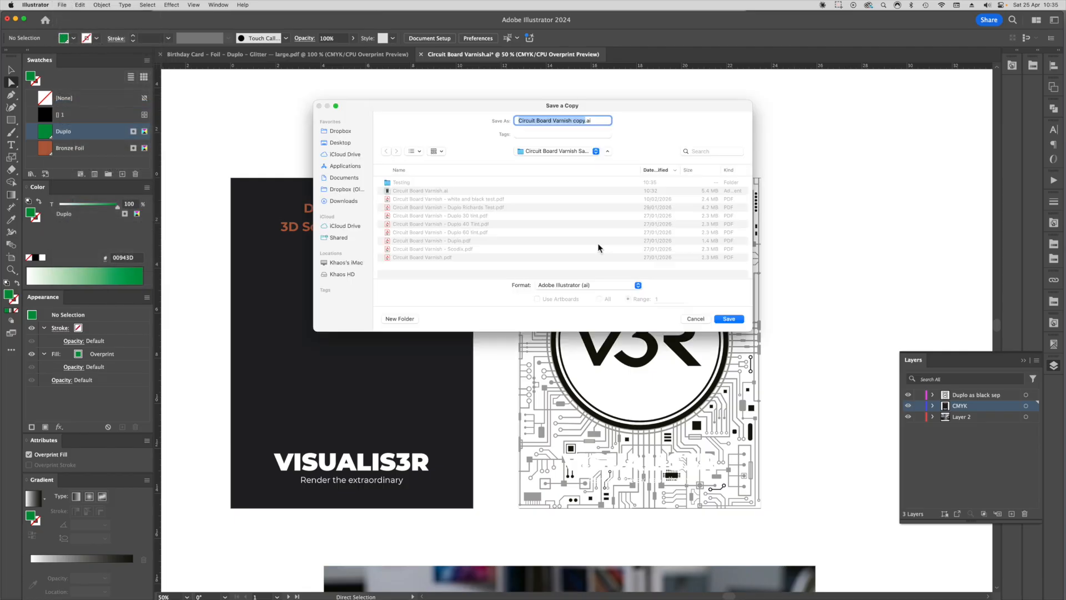
pyautogui.click(588, 285)
pyautogui.click(585, 315)
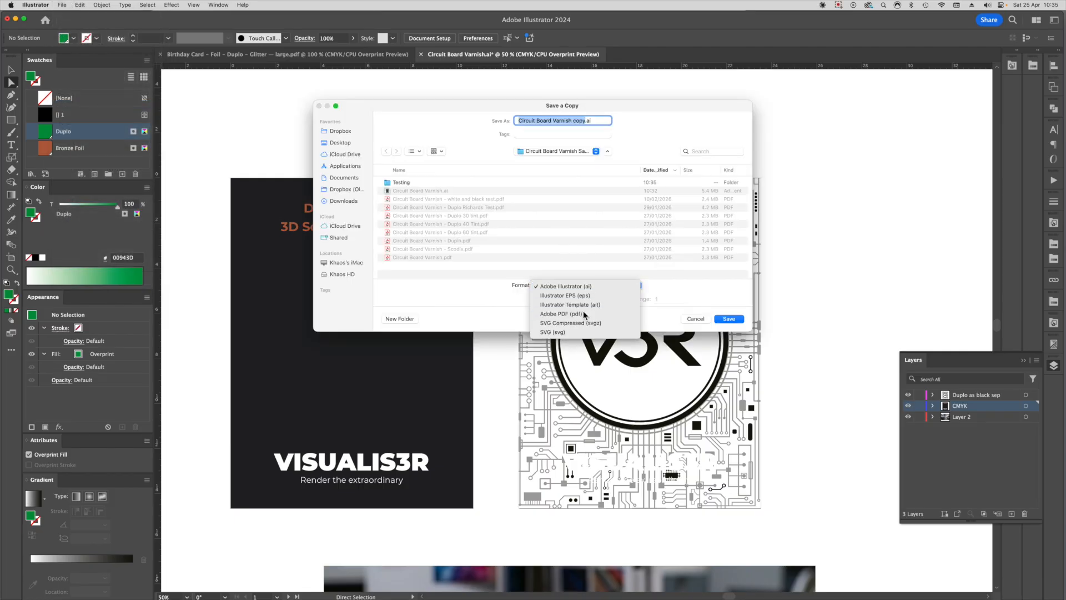
pyautogui.doubleClick(402, 187)
pyautogui.doubleClick(665, 298)
pyautogui.write('2')
# Name the copy "Circuit Board - Duplo Black.pdf" and save it as a PDF
pyautogui.click(555, 121)
pyautogui.moveTo(555, 123); pyautogui.dragTo(585, 125)
pyautogui.press('BackSpace')
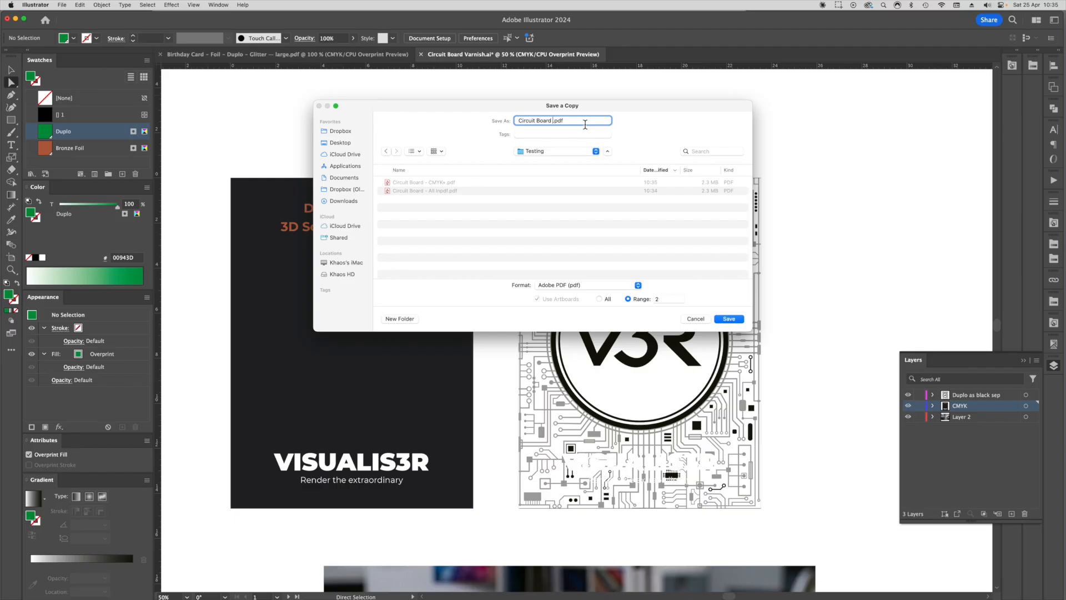
pyautogui.write('- Di')
pyautogui.write('uplo ')
pyautogui.write('Black')
pyautogui.press('Return')
pyautogui.click(776, 421)
# Switch to Visualis3R and load "Circuit Board - All Inpdf.pdf" from the Testing folder
pyautogui.click(827, 589)
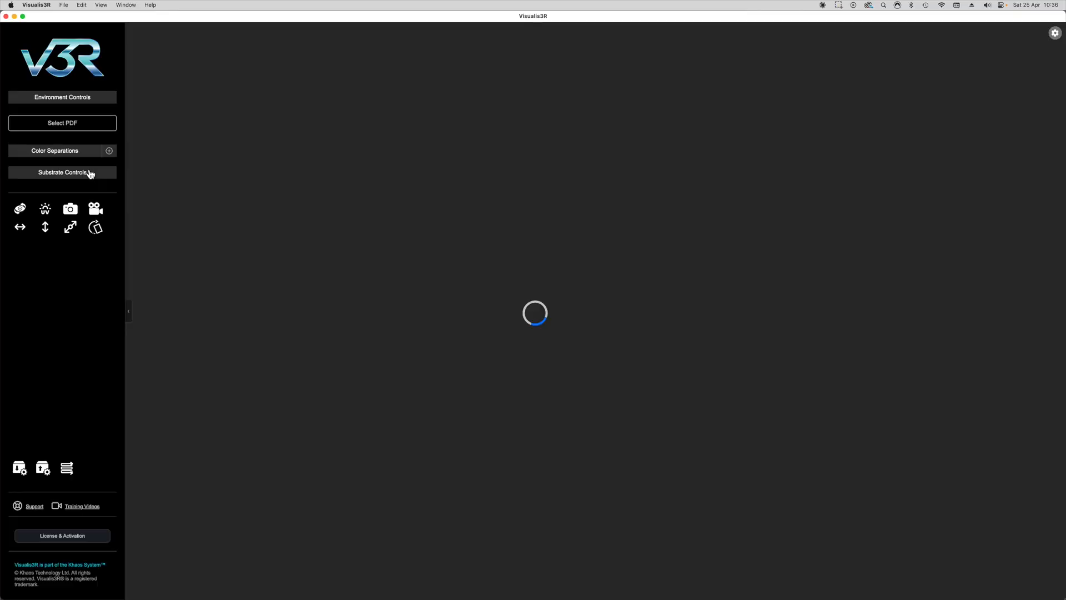
pyautogui.click(88, 130)
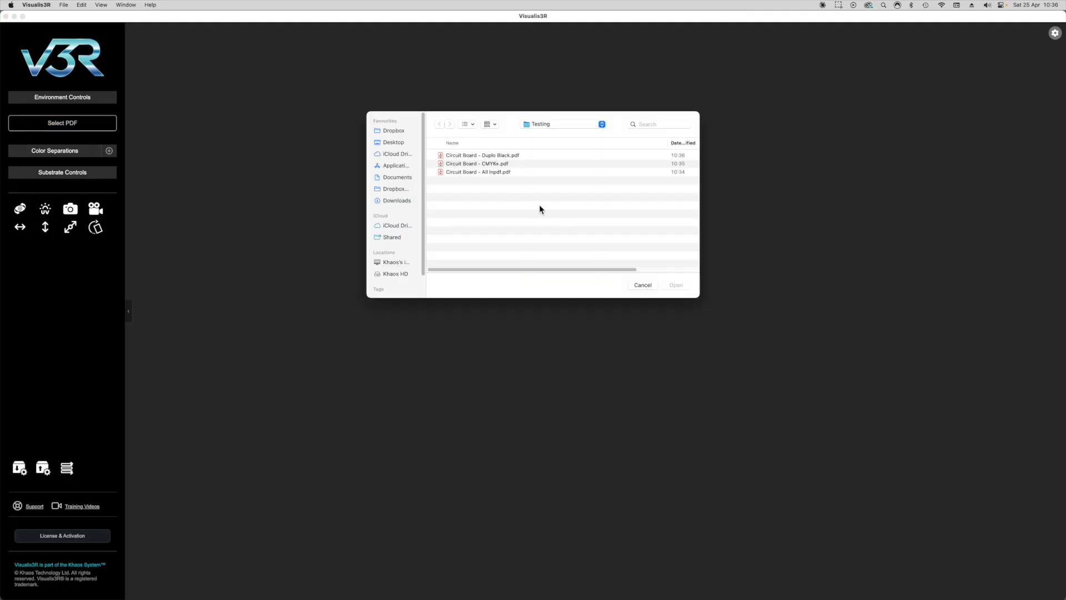
pyautogui.doubleClick(479, 172)
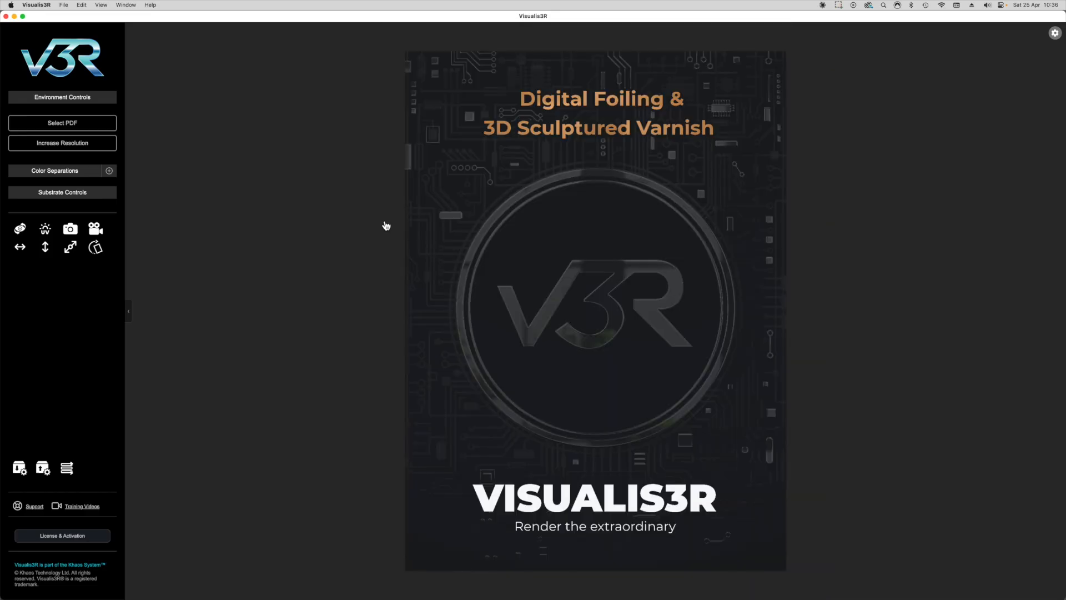
# Review the Duplo separation's sculptured varnish settings and tilt the 3D preview to inspect the raised varnish effect
pyautogui.click(78, 172)
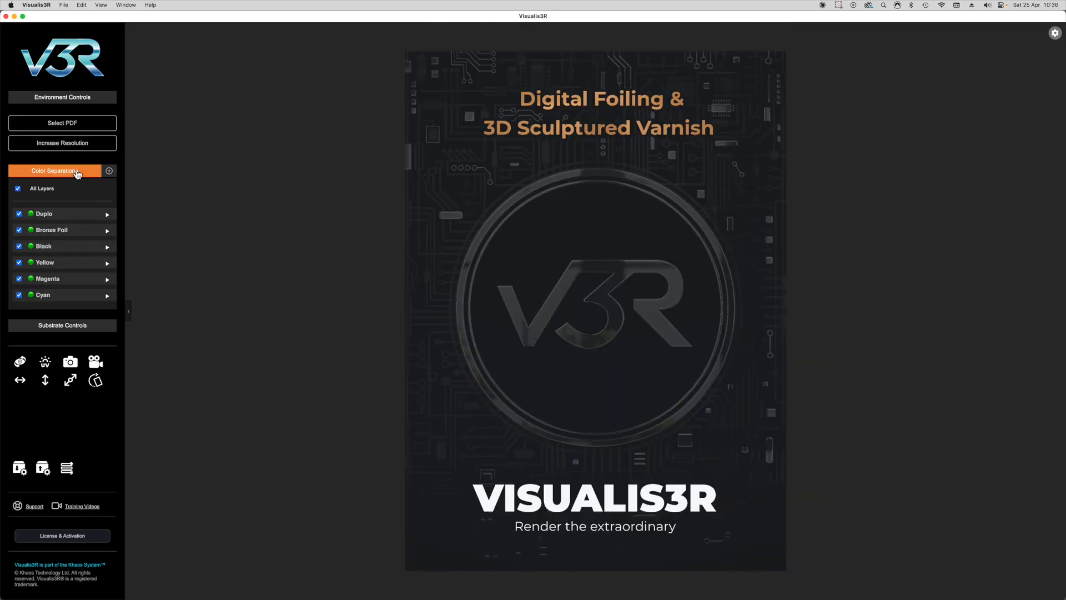
pyautogui.click(67, 218)
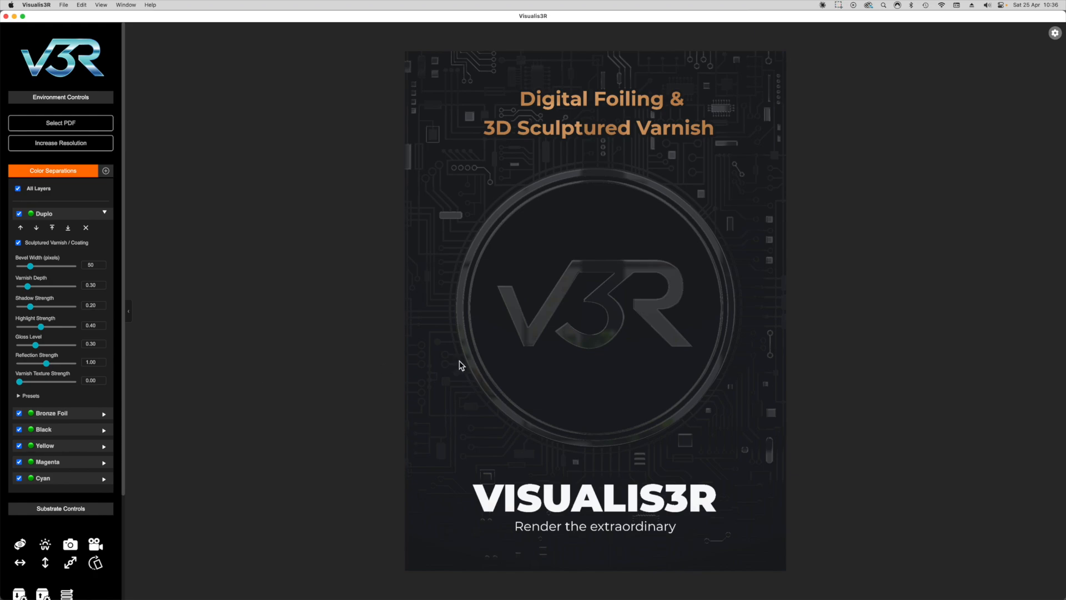
pyautogui.moveTo(504, 321)
pyautogui.mouseDown()
pyautogui.moveTo(498, 335)
pyautogui.moveTo(529, 331)
pyautogui.moveTo(527, 309)
pyautogui.moveTo(492, 314)
pyautogui.moveTo(514, 317)
pyautogui.moveTo(504, 317)
pyautogui.mouseUp()
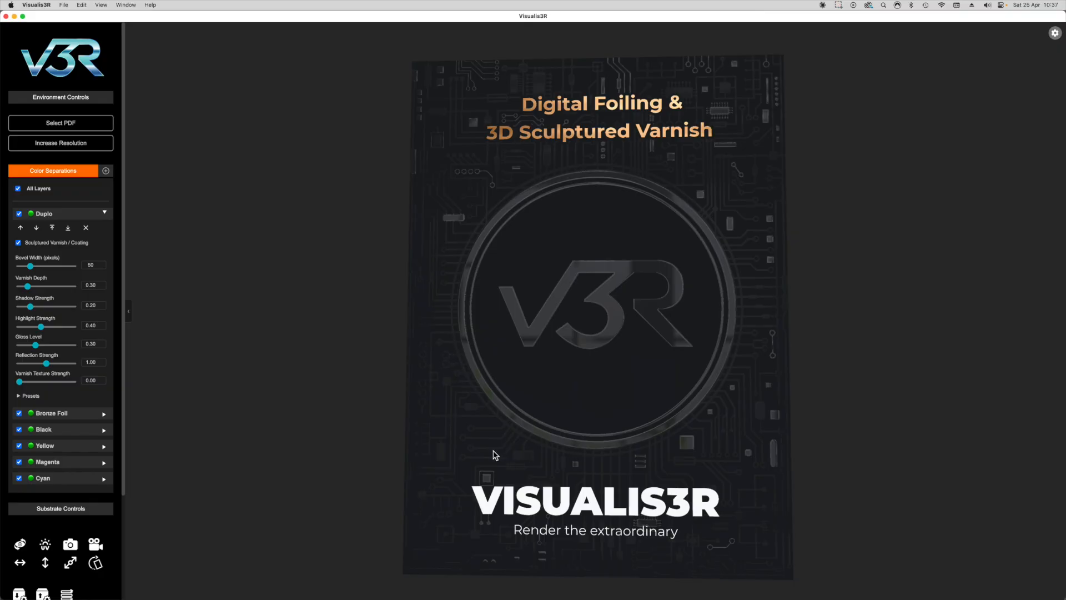
pyautogui.moveTo(678, 436)
pyautogui.mouseDown()
pyautogui.moveTo(702, 438)
pyautogui.moveTo(680, 439)
pyautogui.mouseUp()
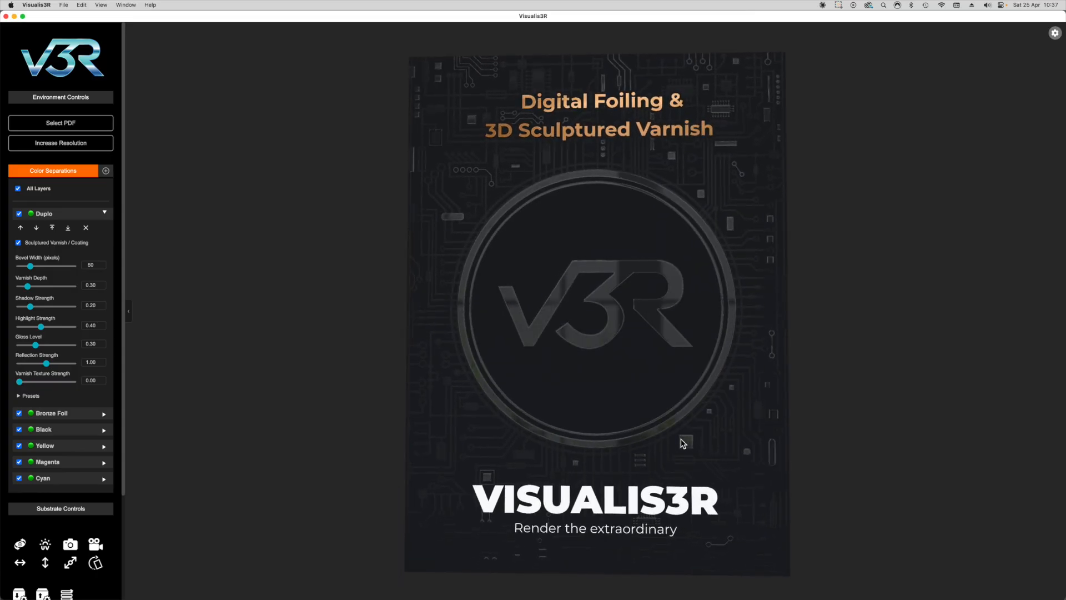
pyautogui.click(68, 216)
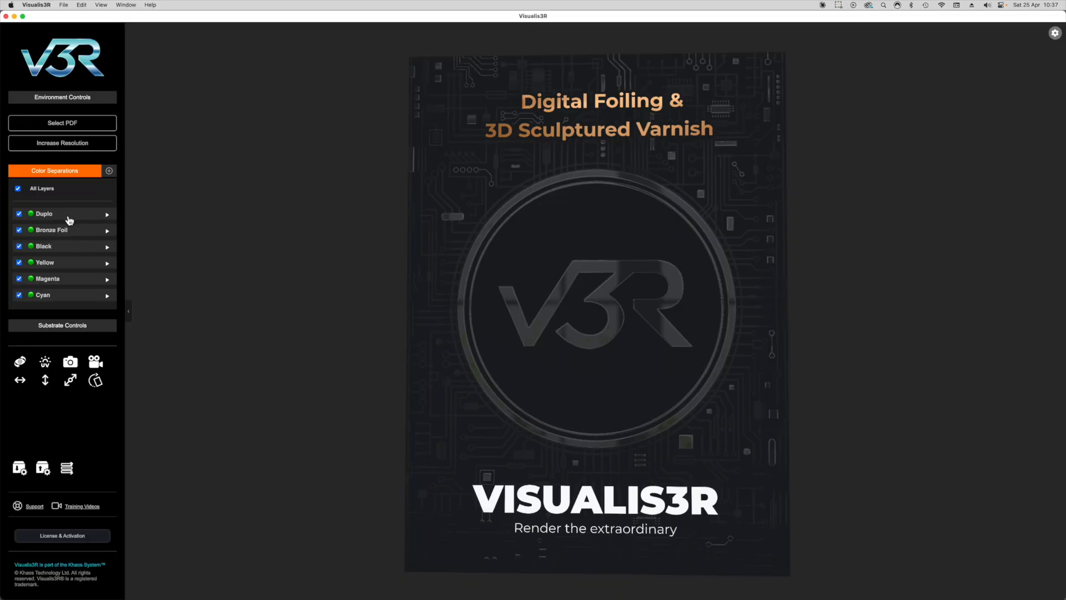
# Load the circuit board's CMYK PDF from the Testing folder in place of the combined artwork
pyautogui.click(89, 126)
pyautogui.doubleClick(498, 164)
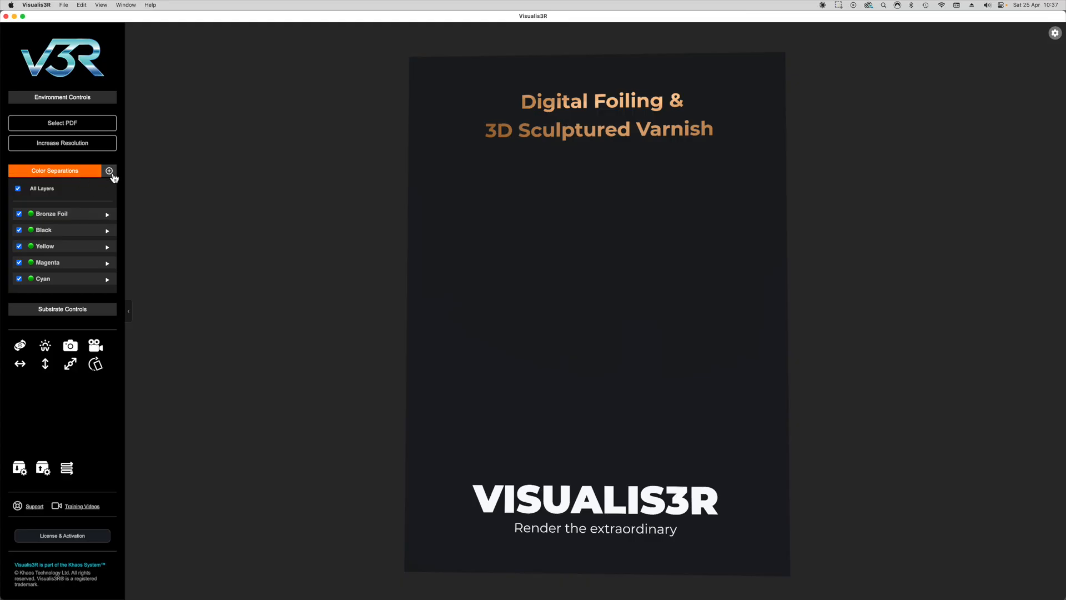
# Add a flood layer and map it to the Lamination effect without remembering the mapping for future files
pyautogui.click(111, 173)
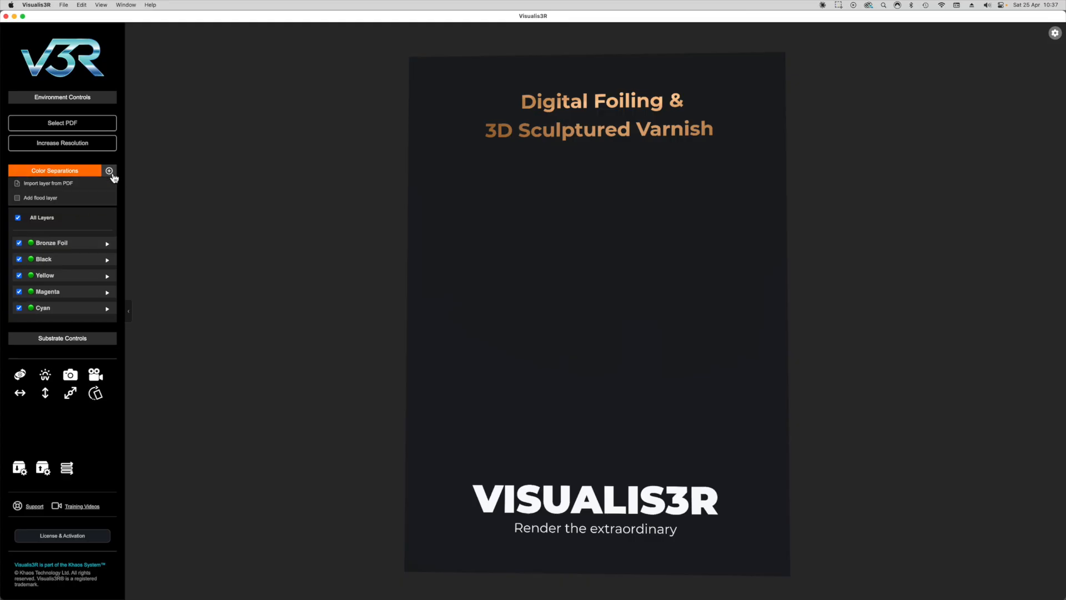
pyautogui.click(53, 201)
pyautogui.click(407, 355)
pyautogui.click(566, 314)
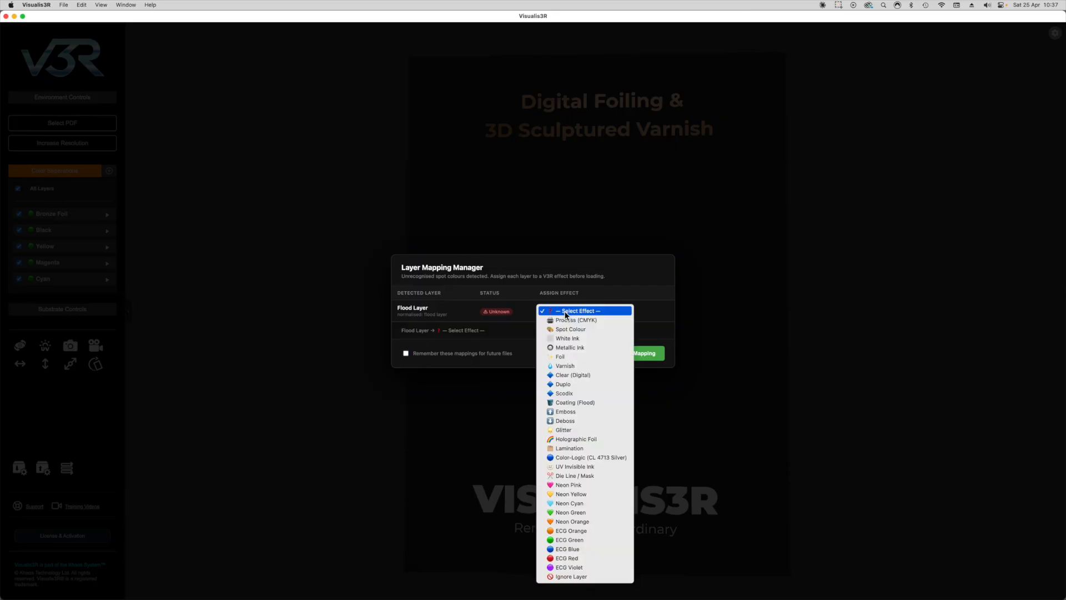
pyautogui.click(587, 448)
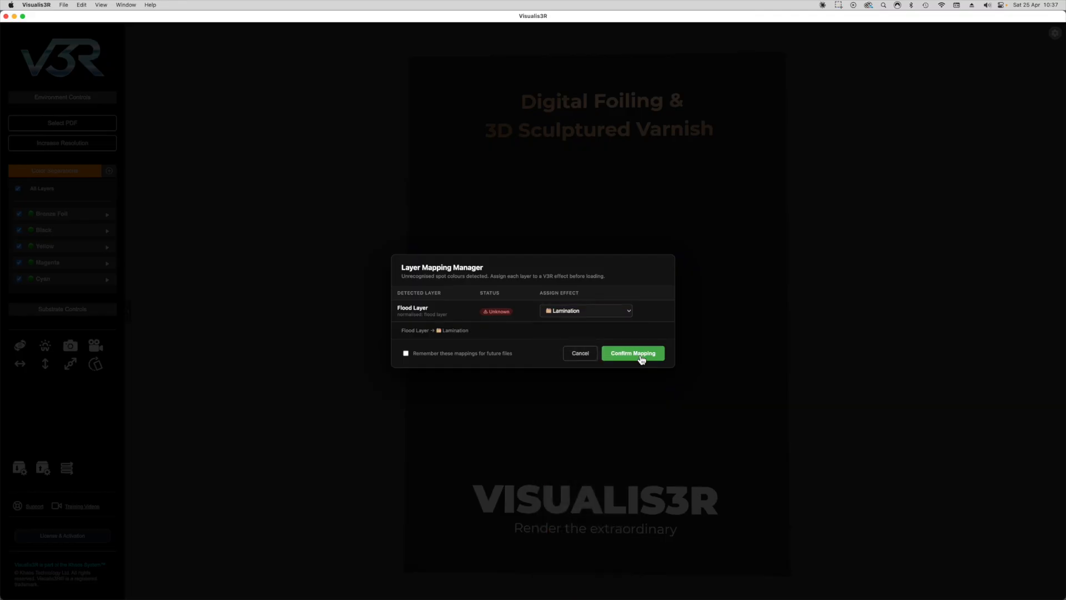
pyautogui.click(638, 353)
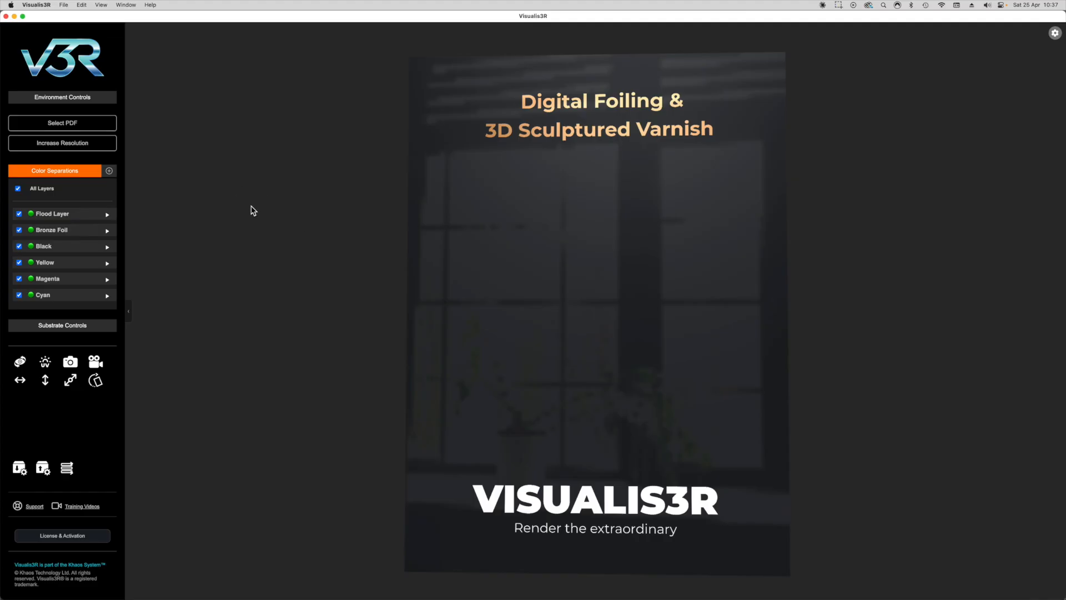
# Set the flood layer's glossiness to 0.15 and matt texture to 0.26, and tilt the preview to inspect the laminated finish
pyautogui.click(70, 218)
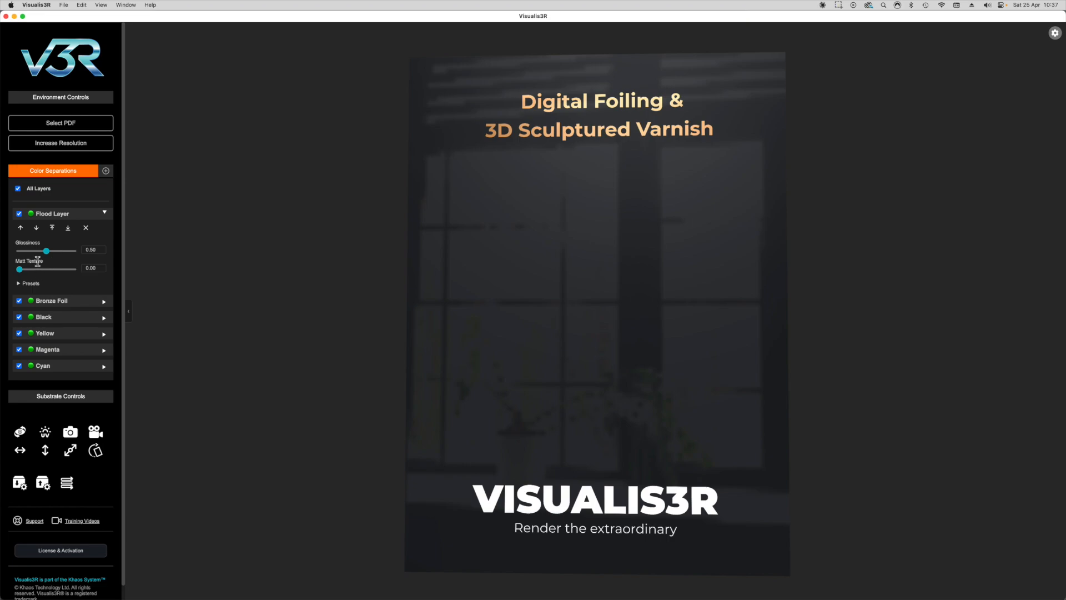
pyautogui.moveTo(469, 321)
pyautogui.mouseDown()
pyautogui.moveTo(459, 317)
pyautogui.moveTo(474, 321)
pyautogui.mouseUp()
pyautogui.click(27, 251)
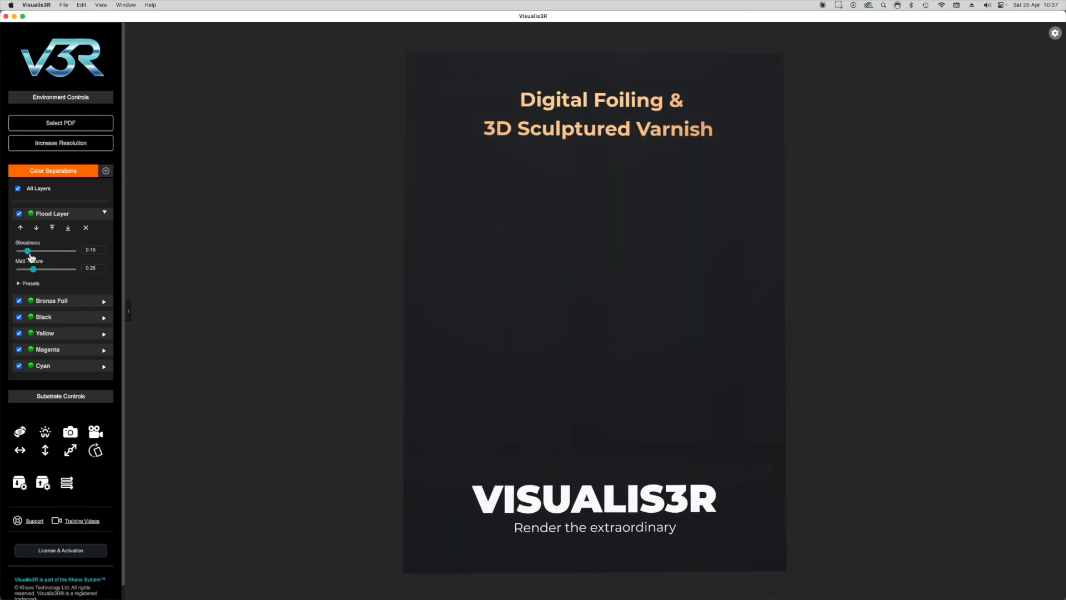
pyautogui.moveTo(428, 364)
pyautogui.mouseDown()
pyautogui.moveTo(402, 363)
pyautogui.moveTo(423, 359)
pyautogui.mouseUp()
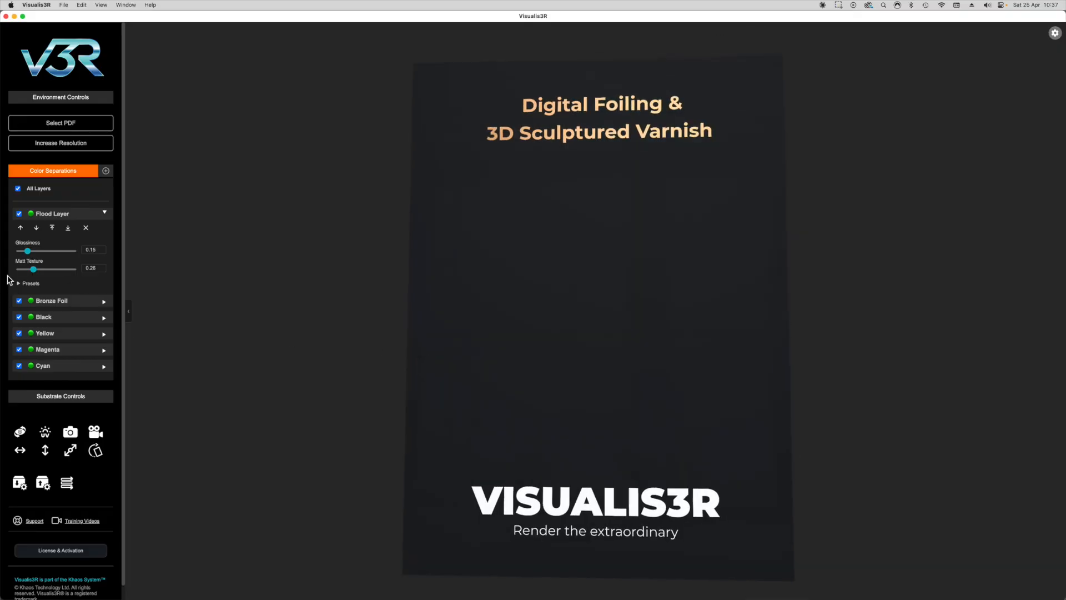
# Delete the flood layer from the color separations
pyautogui.click(86, 228)
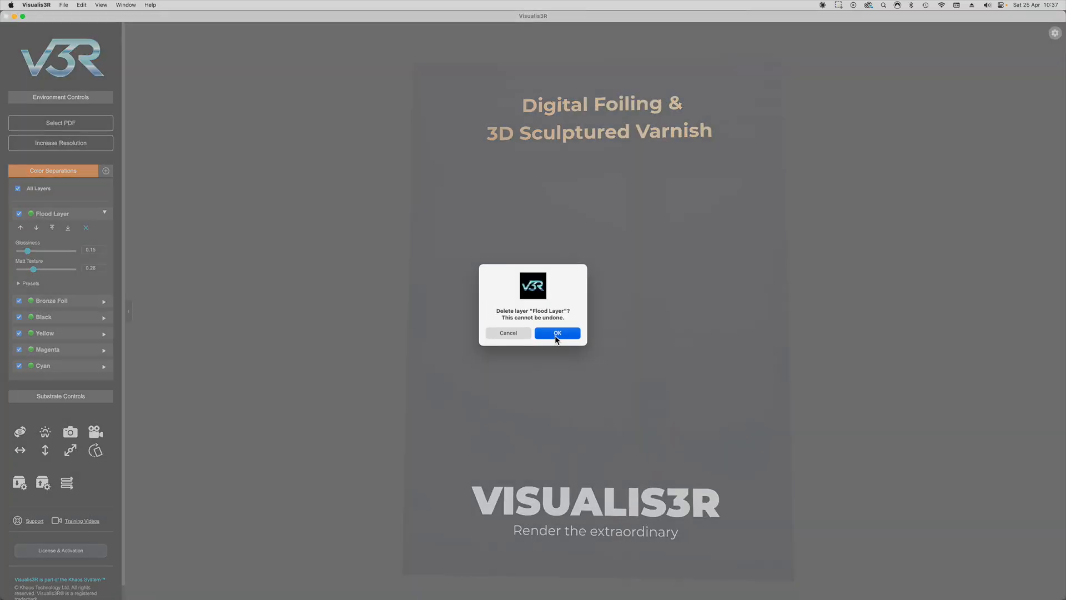
pyautogui.click(554, 331)
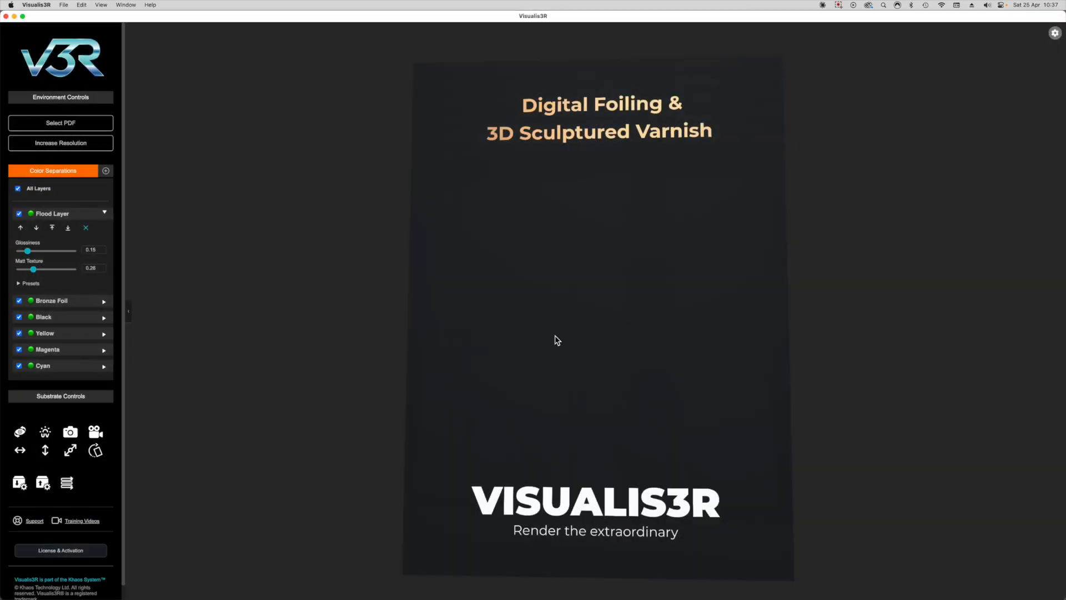
# Import a separation layer from "Circuit Board - Duplo Black.pdf" in the Testing folder
pyautogui.click(110, 170)
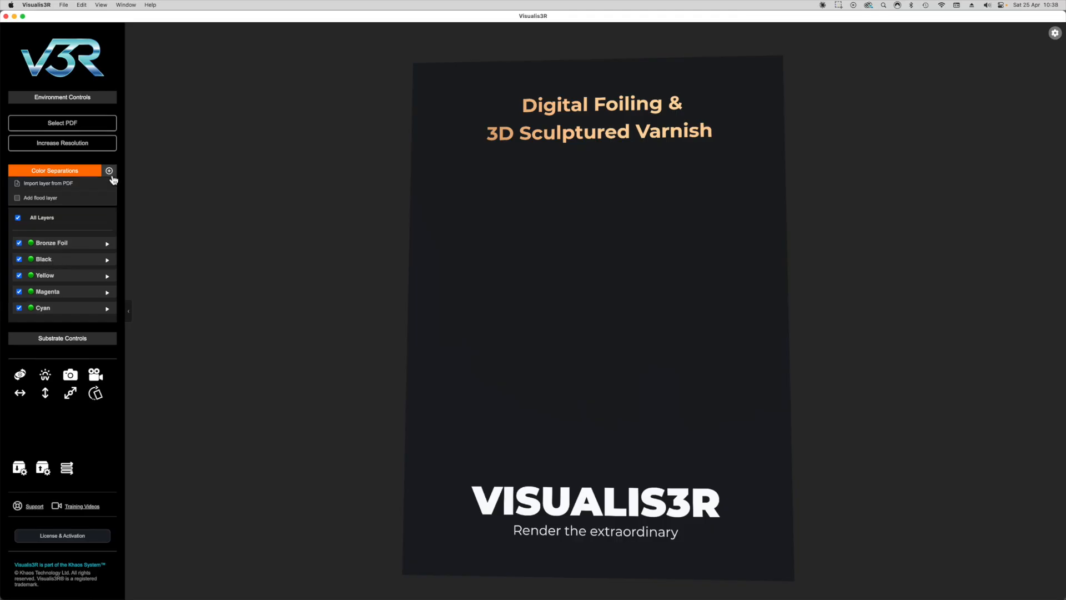
pyautogui.click(67, 187)
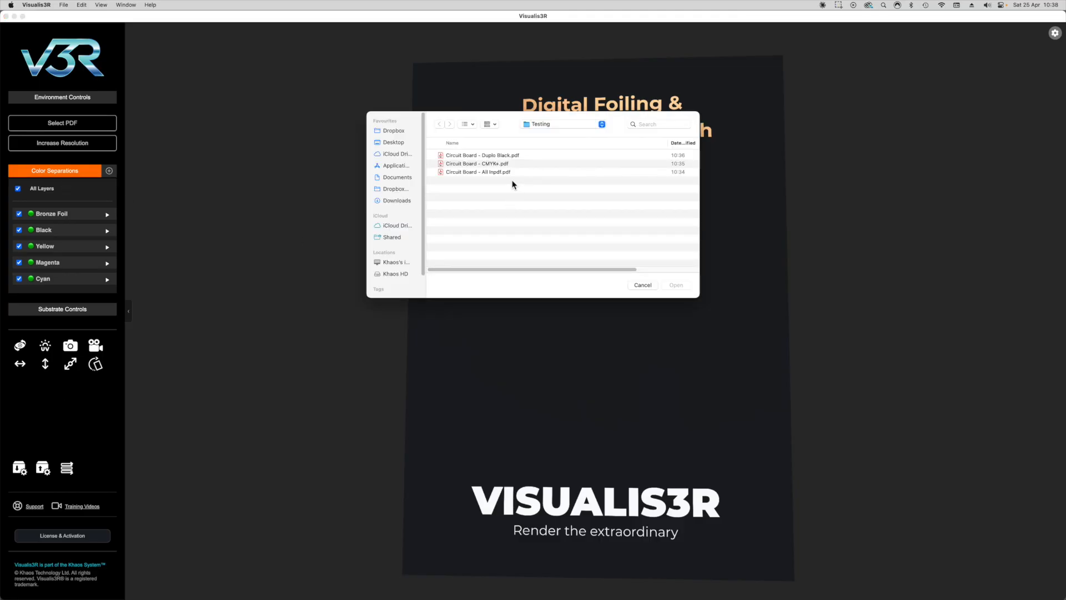
pyautogui.click(499, 156)
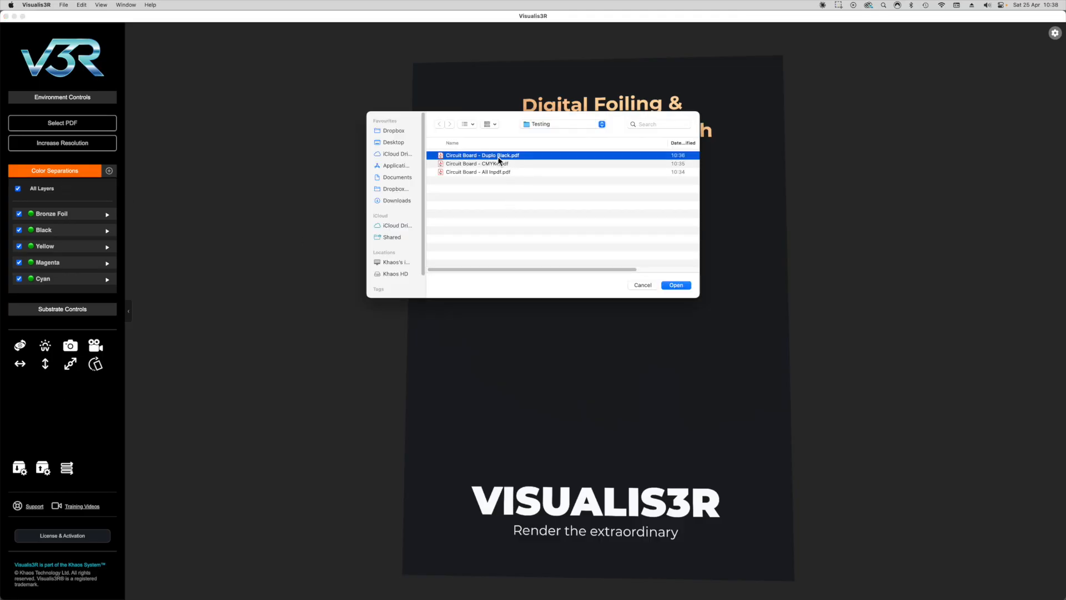
pyautogui.click(671, 285)
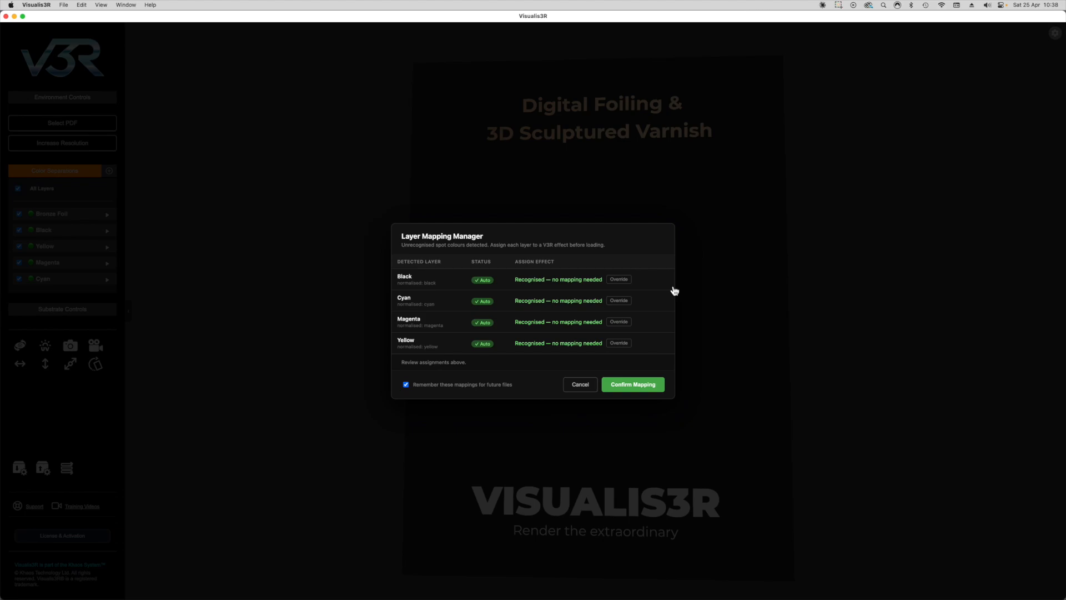
# Turn off remembering the mappings for future files and override the Black layer's effect with Duplo
pyautogui.click(406, 385)
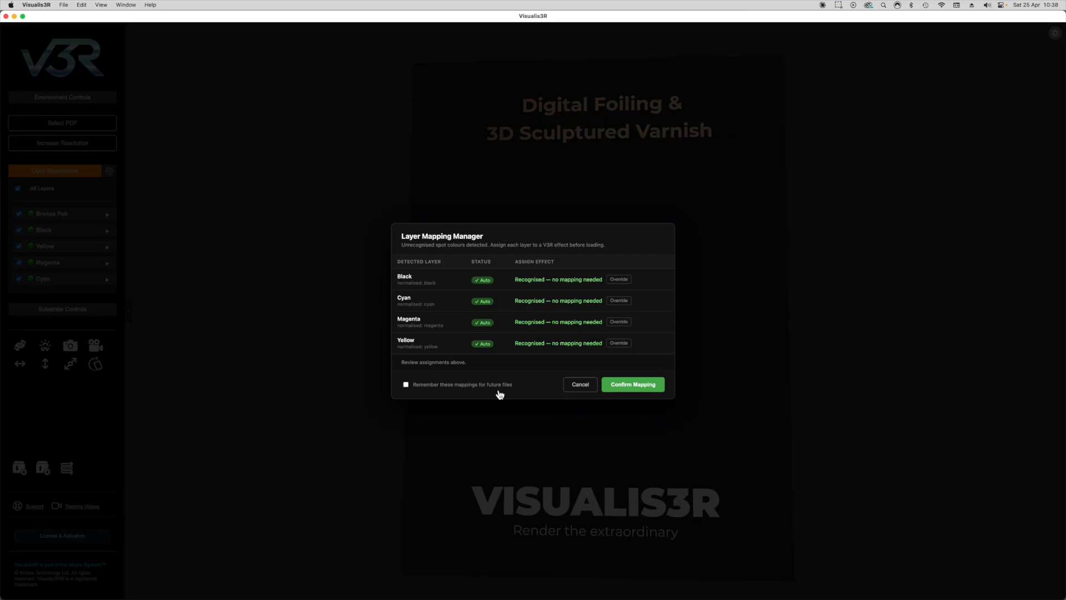
pyautogui.click(620, 279)
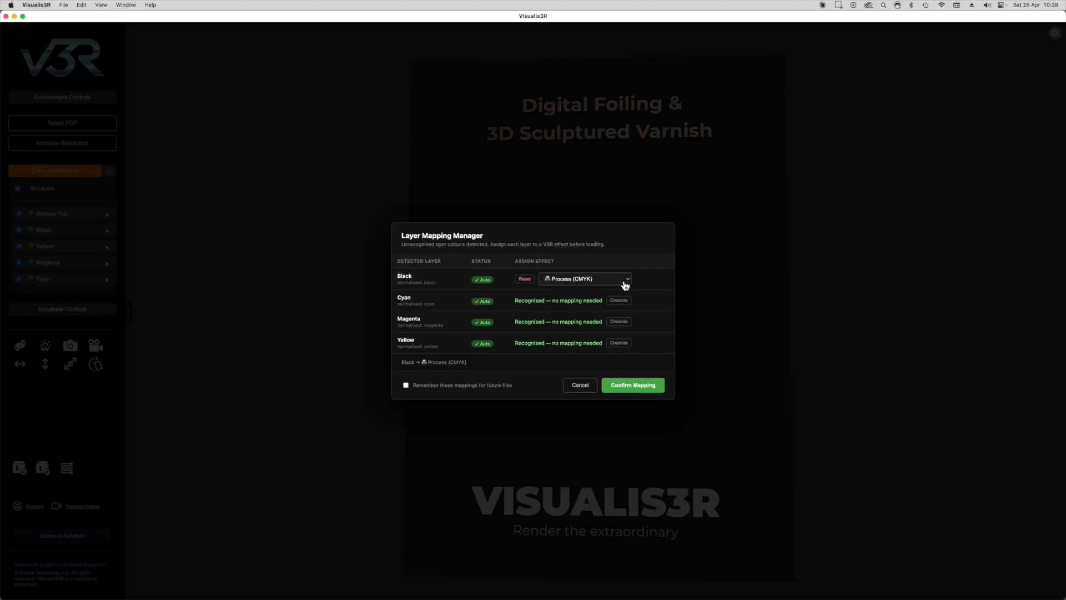
pyautogui.click(624, 284)
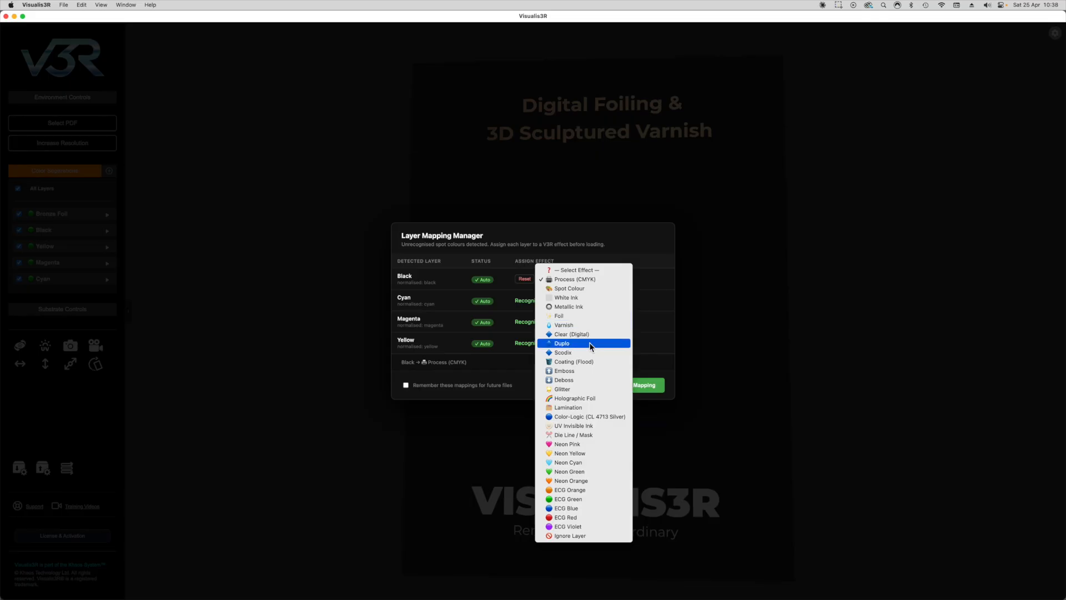
pyautogui.press('Escape')
# Override the Cyan, Magenta and Yellow layers with Ignore Layer and confirm the layer mapping
pyautogui.click(619, 300)
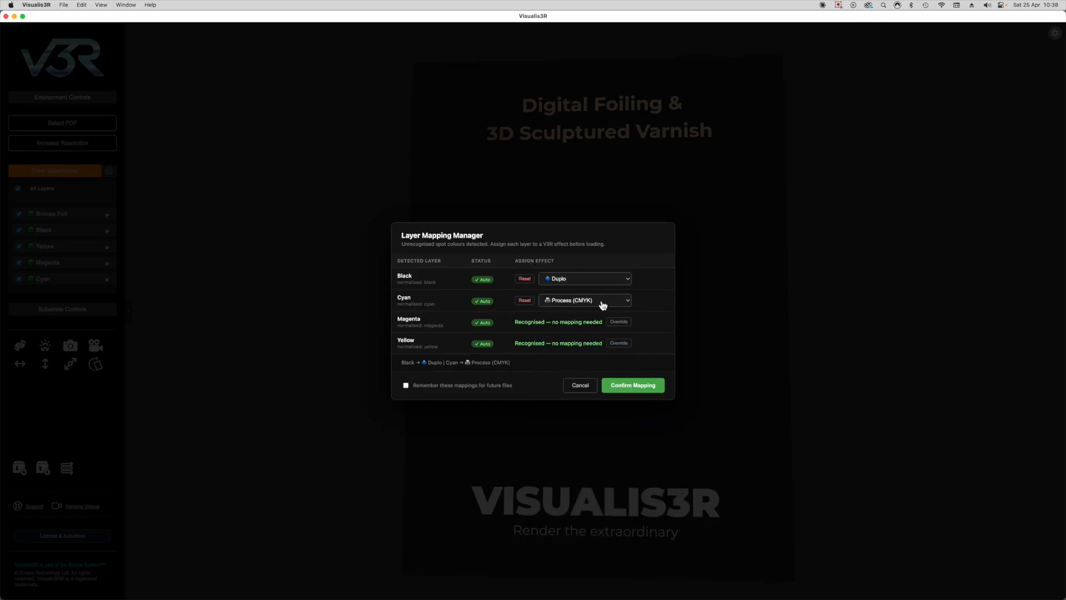
pyautogui.click(602, 301)
pyautogui.click(614, 557)
pyautogui.click(631, 323)
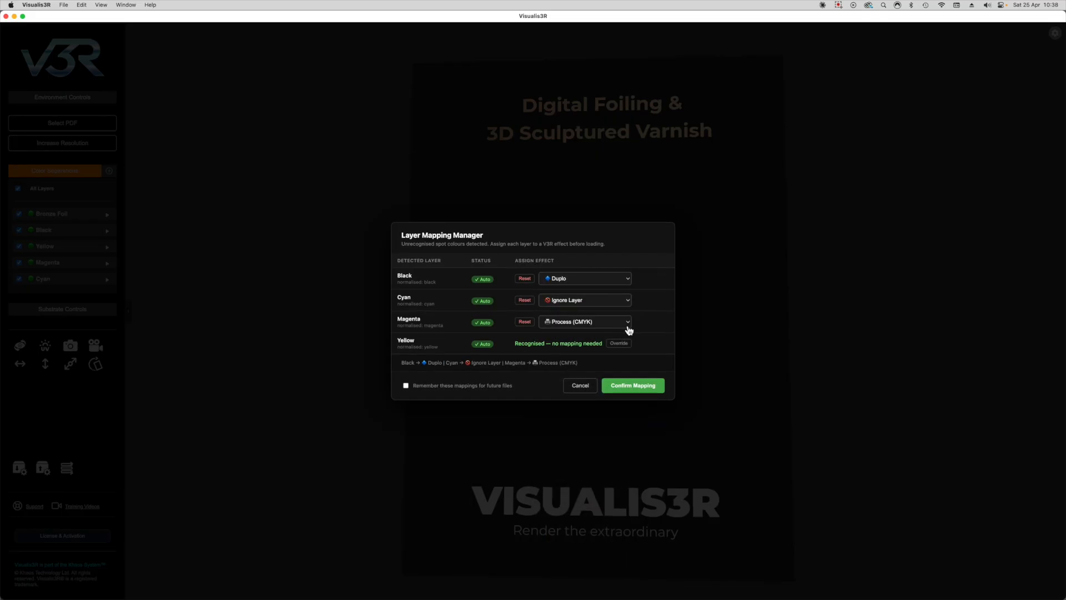
pyautogui.click(612, 327)
pyautogui.click(608, 579)
pyautogui.click(620, 344)
pyautogui.click(587, 343)
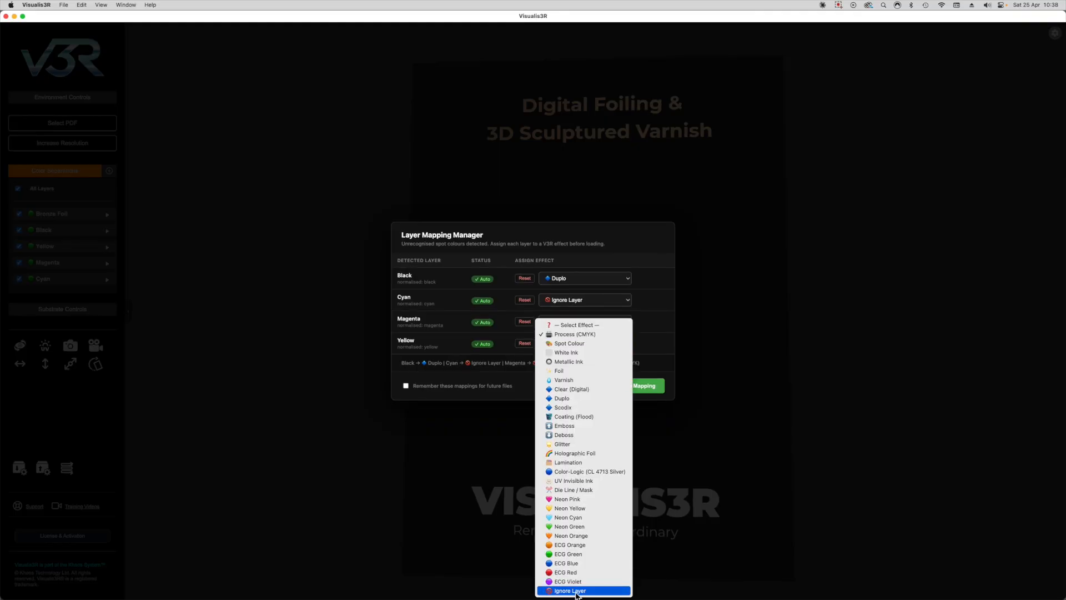
pyautogui.click(531, 310)
pyautogui.click(638, 390)
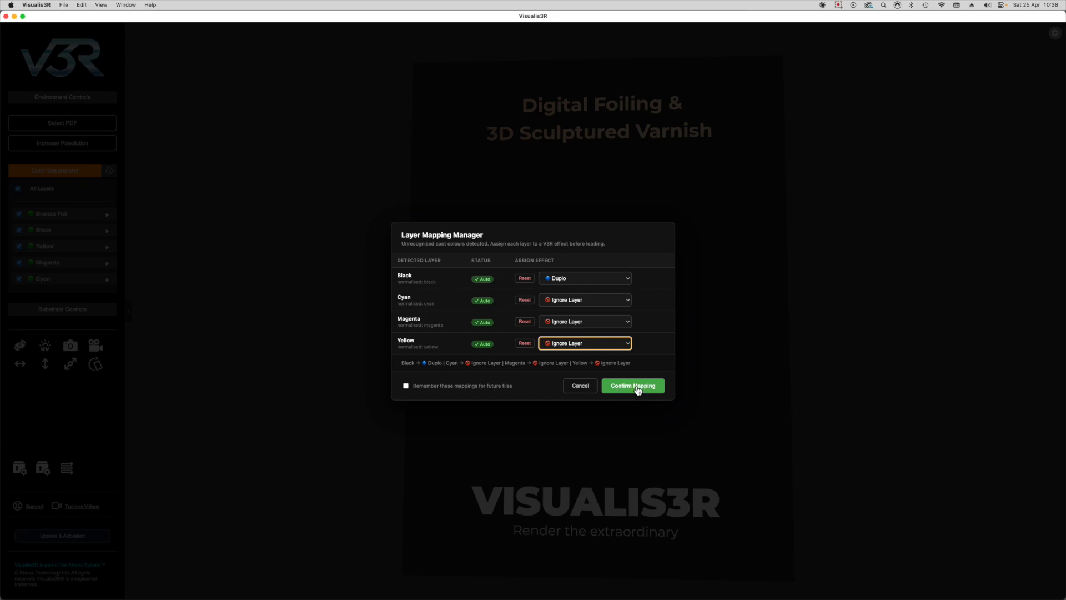